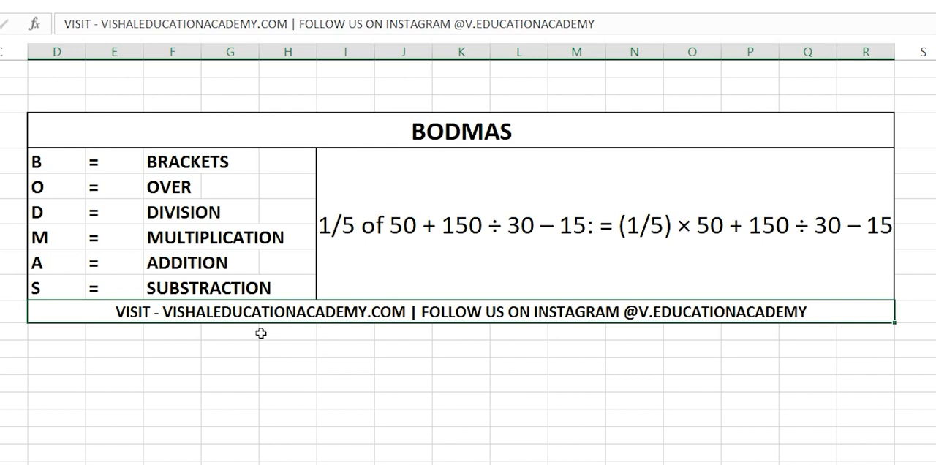
# Step: Examine the BODMAS table's six letter meanings, its title and the example expression beside them
pyautogui.moveTo(65, 168); pyautogui.dragTo(223, 157)
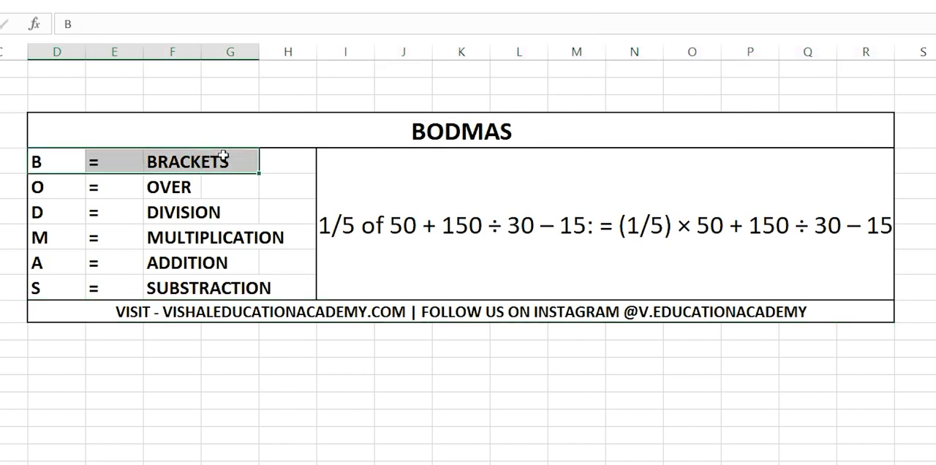
pyautogui.moveTo(45, 191); pyautogui.dragTo(263, 169)
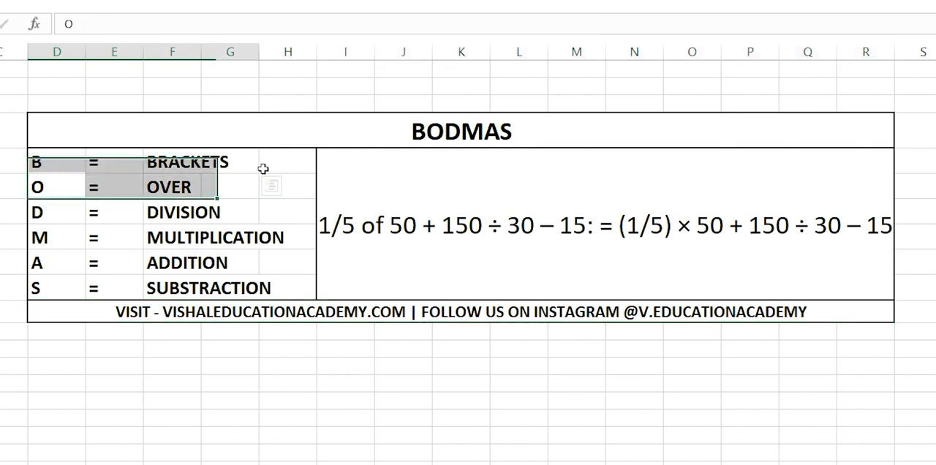
pyautogui.moveTo(63, 214); pyautogui.dragTo(241, 212)
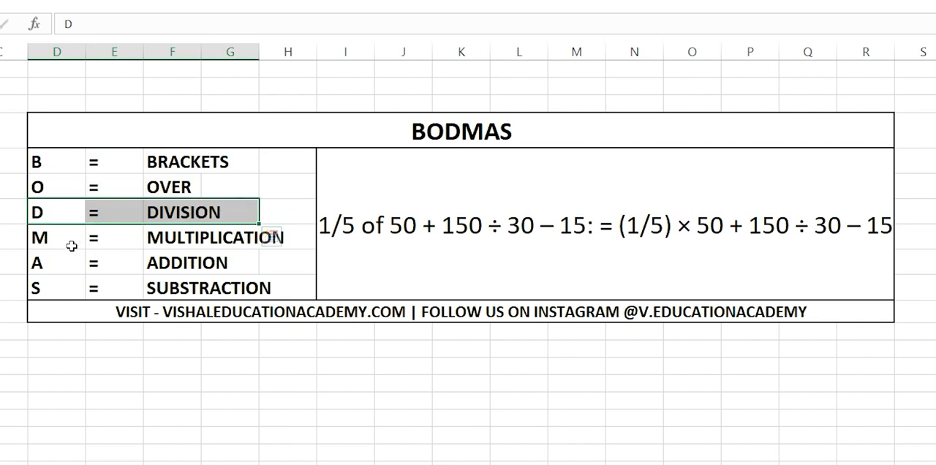
pyautogui.moveTo(72, 246); pyautogui.dragTo(256, 241)
pyautogui.moveTo(61, 270); pyautogui.dragTo(256, 265)
pyautogui.moveTo(44, 288); pyautogui.dragTo(258, 288)
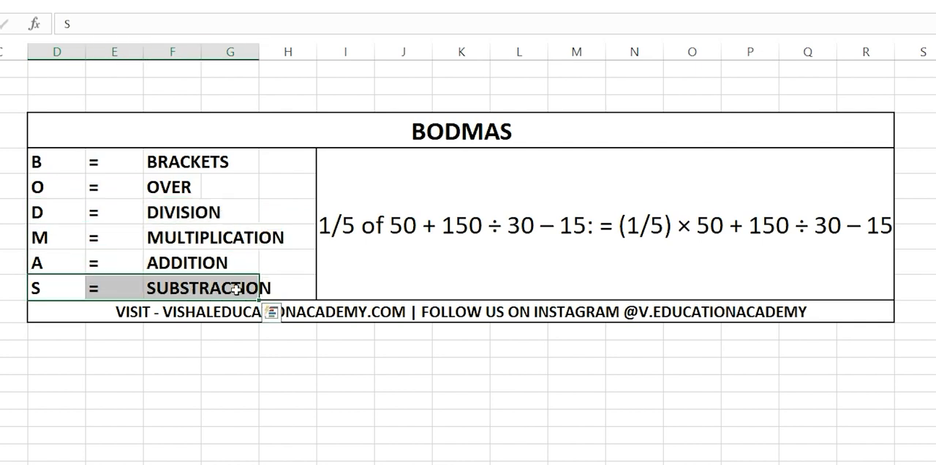
pyautogui.click(422, 133)
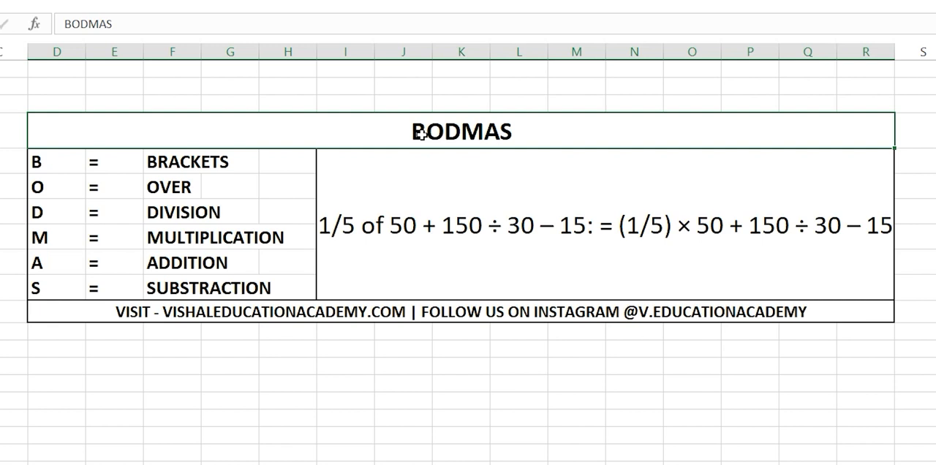
pyautogui.click(454, 244)
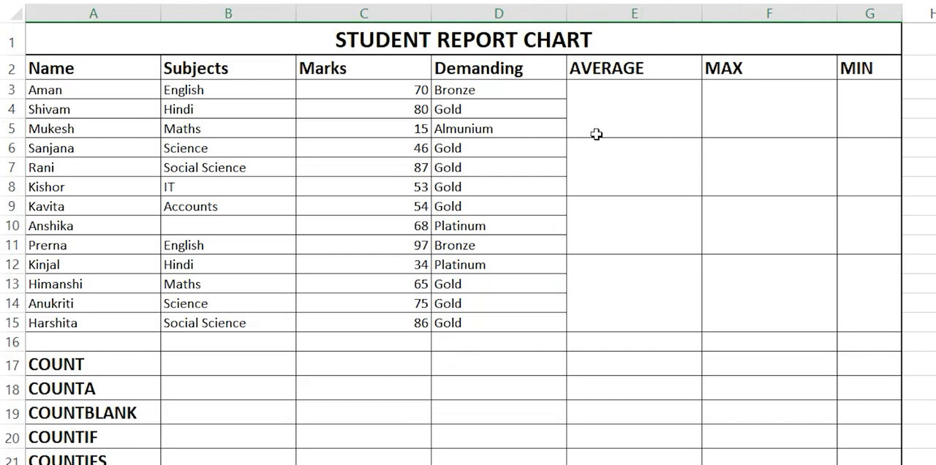
# Step: Examine the student report chart's empty AVERAGE, MAX and MIN cells and the function rows from COUNT to OR
pyautogui.moveTo(654, 95); pyautogui.dragTo(868, 312)
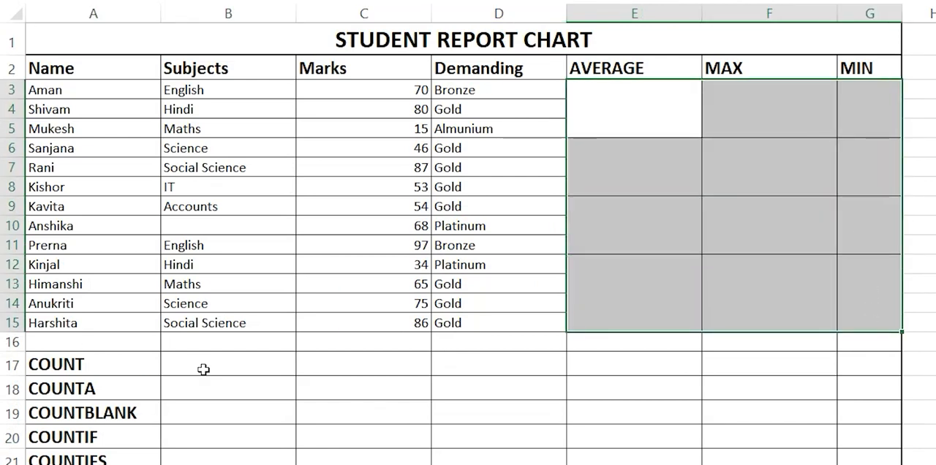
pyautogui.click(202, 363)
pyautogui.moveTo(203, 363); pyautogui.dragTo(877, 462)
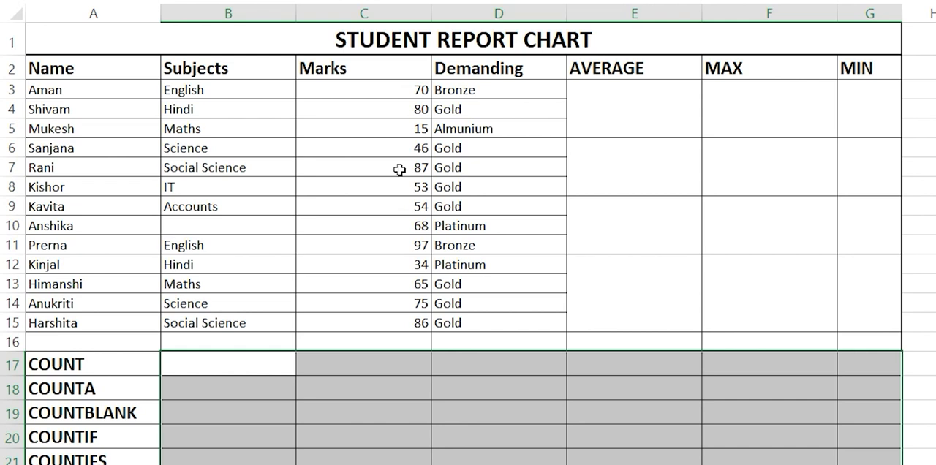
pyautogui.click(269, 377)
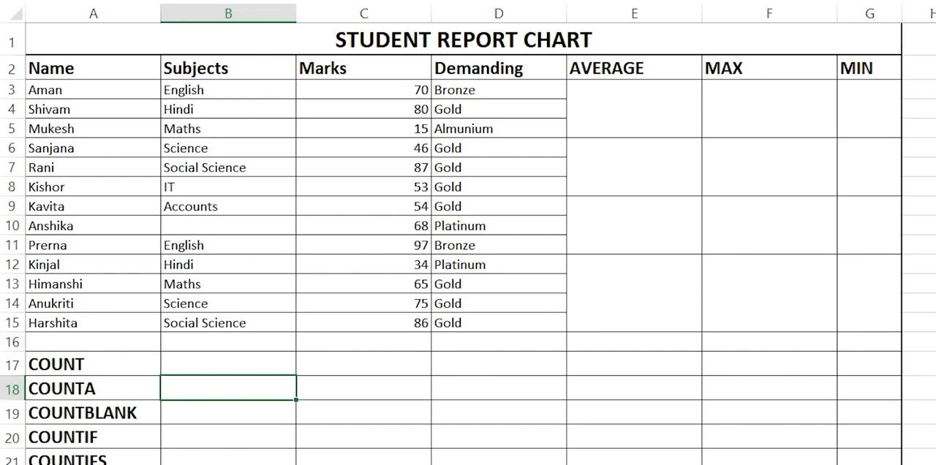
pyautogui.moveTo(644, 119); pyautogui.dragTo(842, 101)
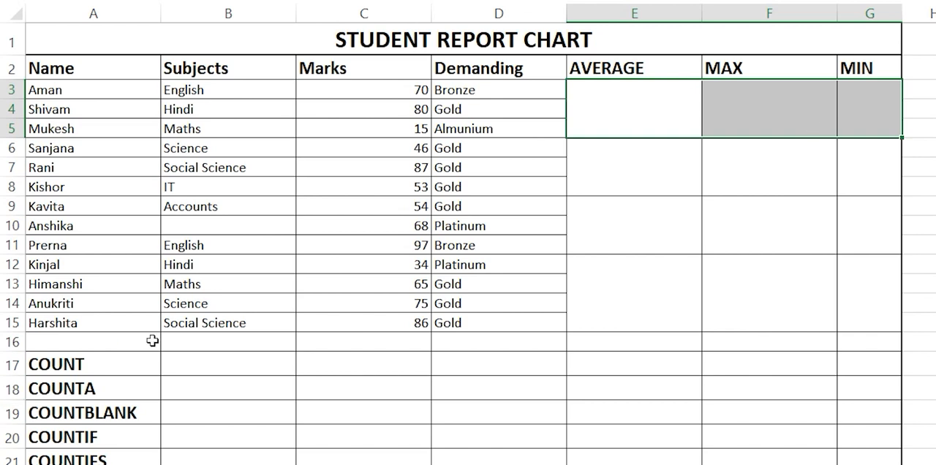
pyautogui.moveTo(188, 366); pyautogui.dragTo(837, 352)
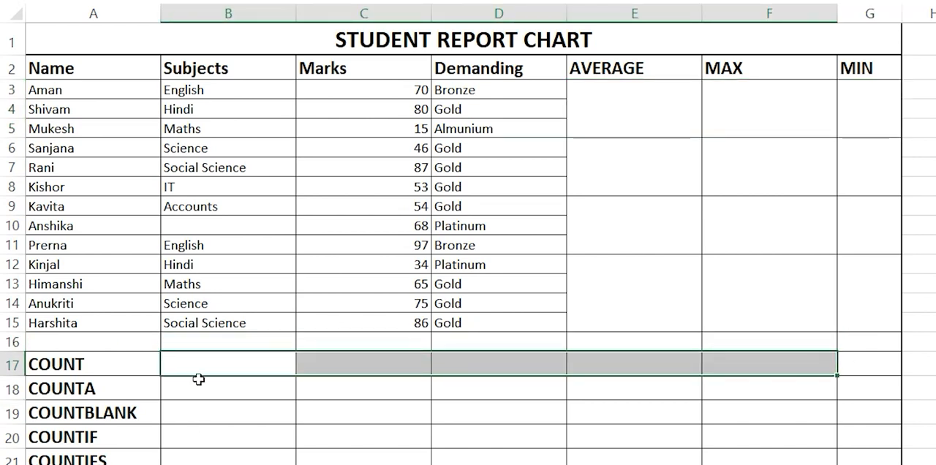
pyautogui.click(200, 378)
pyautogui.click(219, 373)
pyautogui.moveTo(219, 372); pyautogui.dragTo(220, 460)
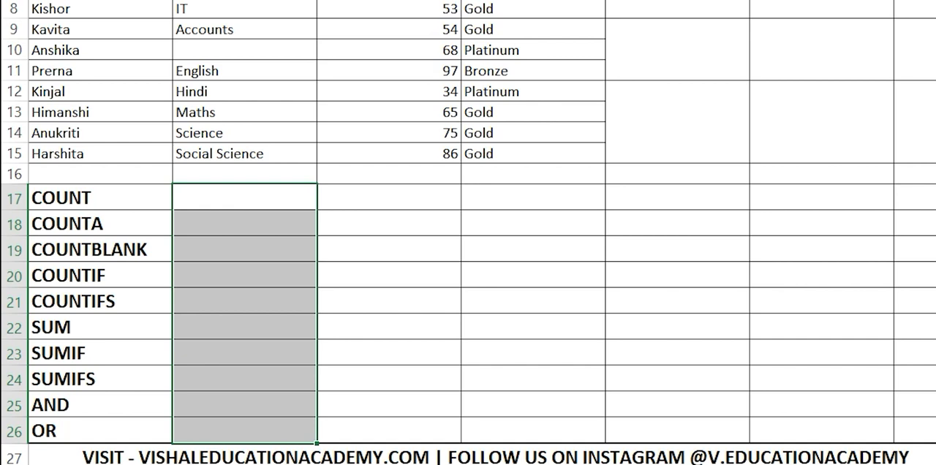
pyautogui.moveTo(132, 199); pyautogui.dragTo(932, 301)
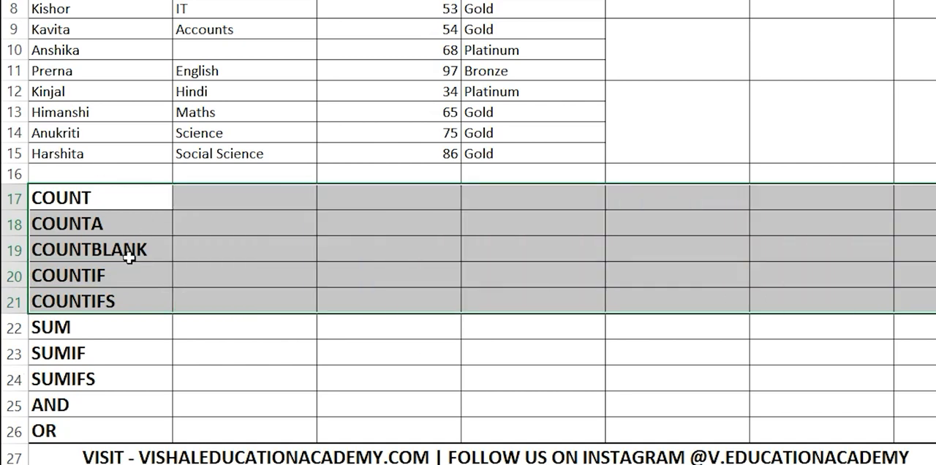
pyautogui.moveTo(103, 331); pyautogui.dragTo(902, 369)
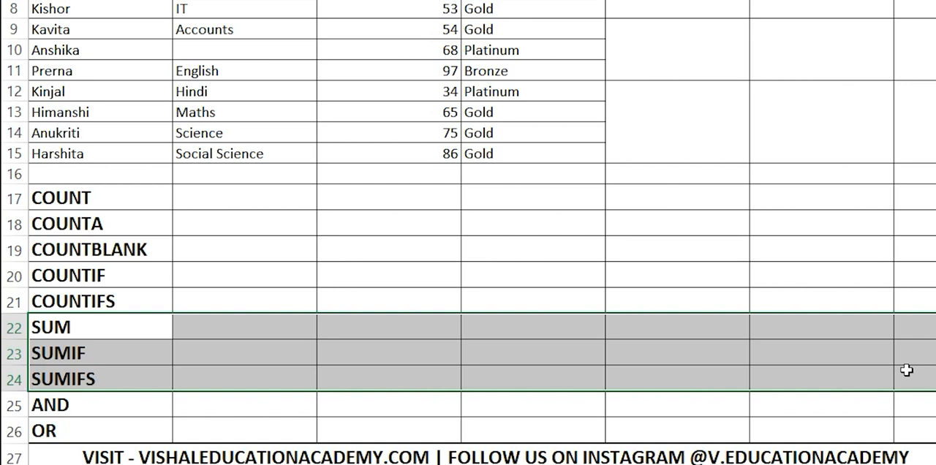
pyautogui.moveTo(589, 47); pyautogui.dragTo(790, 99)
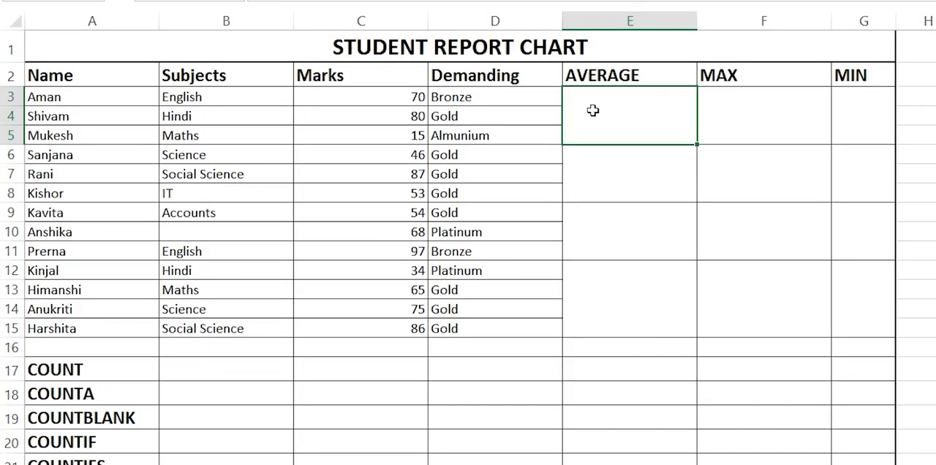
pyautogui.doubleClick(592, 110)
pyautogui.write('=AVER')
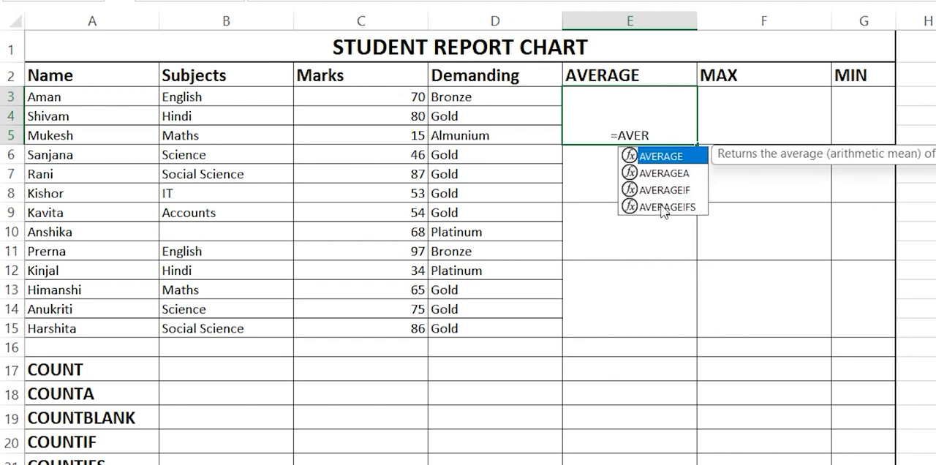
pyautogui.press('BackSpace')
pyautogui.press('BackSpace')
pyautogui.press('BackSpace')
pyautogui.press('BackSpace')
pyautogui.press('BackSpace')
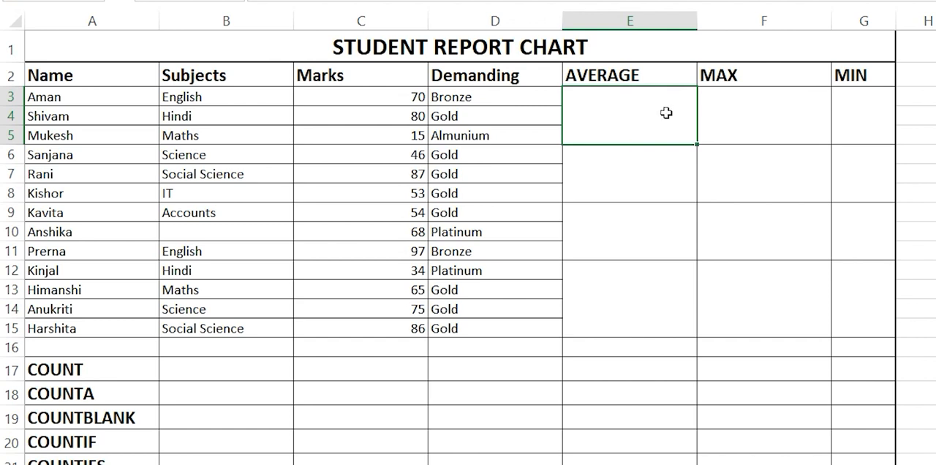
pyautogui.hotkey('ctrl', 'F1')
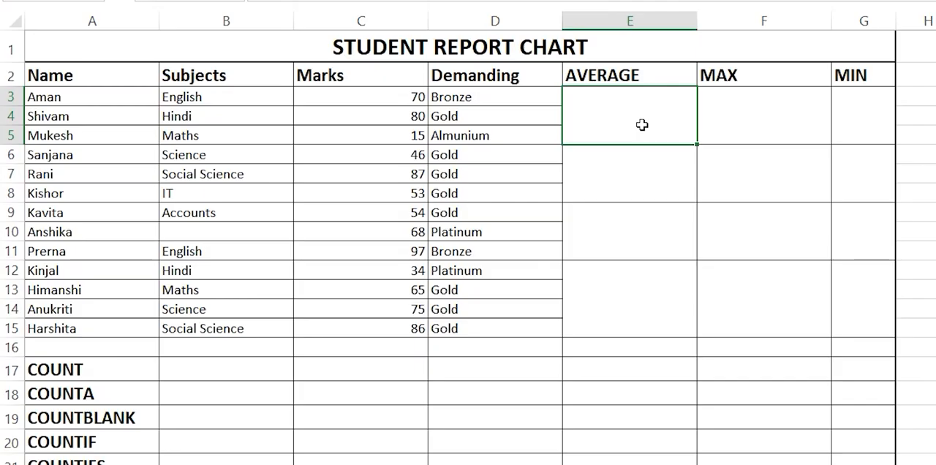
# Step: Enter the word AVERAGE without an equals sign in the first AVERAGE cell, E3
pyautogui.doubleClick(642, 126)
pyautogui.write('=')
pyautogui.press('BackSpace')
pyautogui.write('AVER')
pyautogui.press('Return')
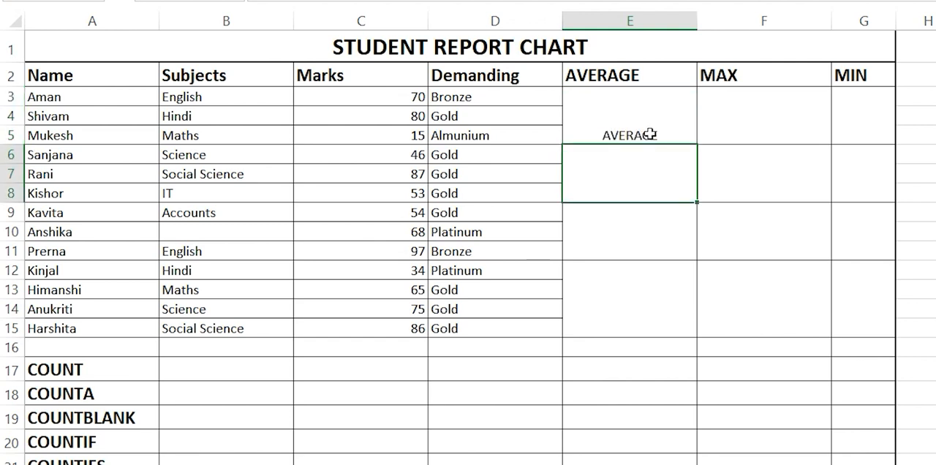
# Step: Replace the text in cell E3 with the start of an AVERAGE formula, =AVERAGE(
pyautogui.doubleClick(650, 134)
pyautogui.press('Right')
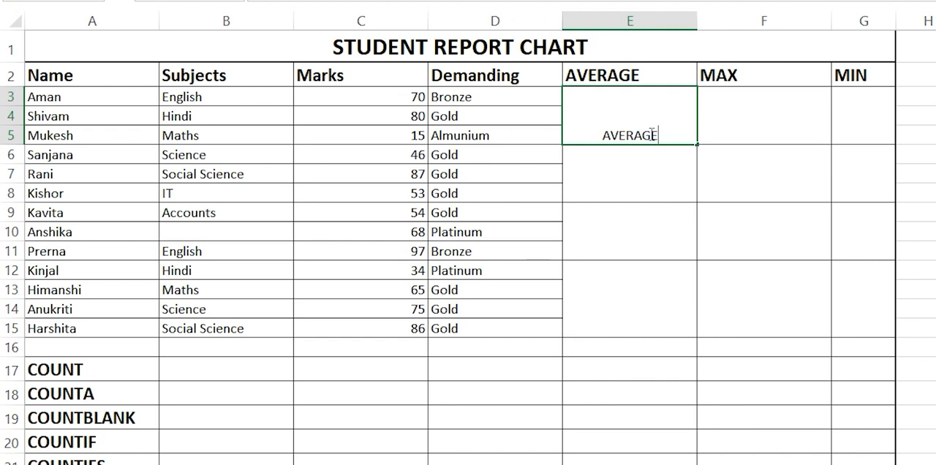
pyautogui.hotkey('shift', 'Left')
pyautogui.hotkey('shift', 'Left')
pyautogui.hotkey('shift', 'Left')
pyautogui.hotkey('shift', 'Left')
pyautogui.hotkey('shift', 'Left')
pyautogui.hotkey('shift', 'Left')
pyautogui.hotkey('shift', 'Left')
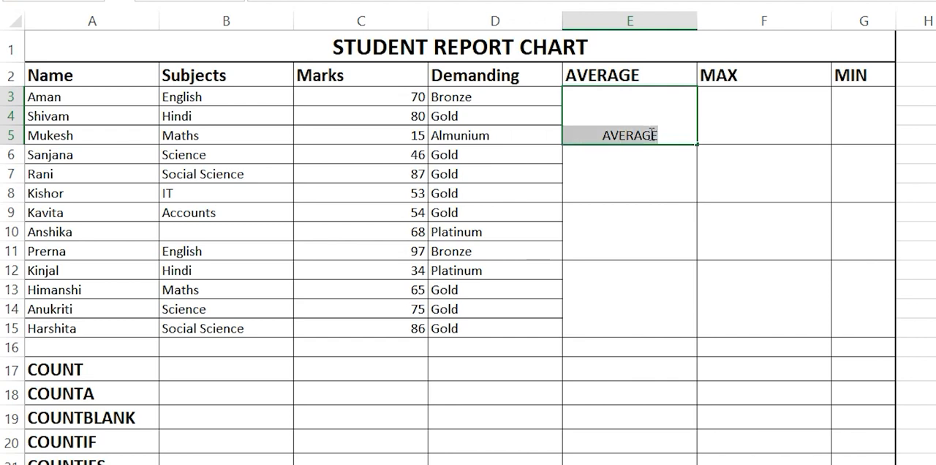
pyautogui.write('=')
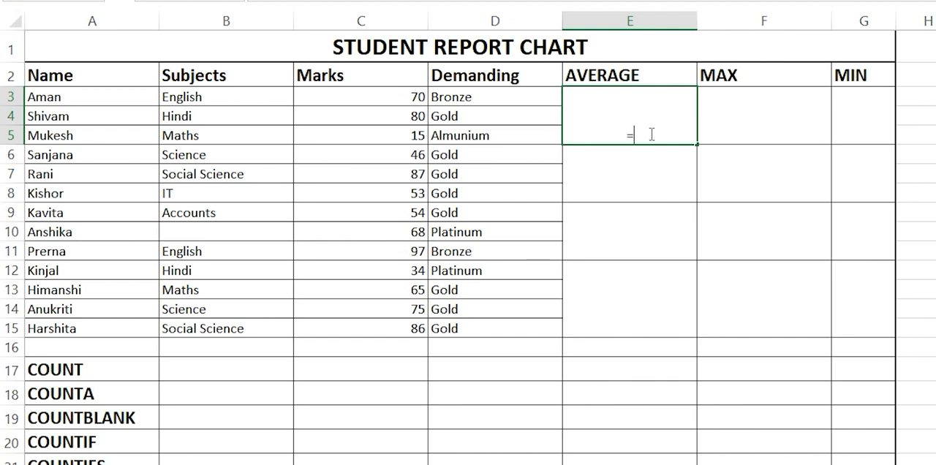
pyautogui.write('AVER')
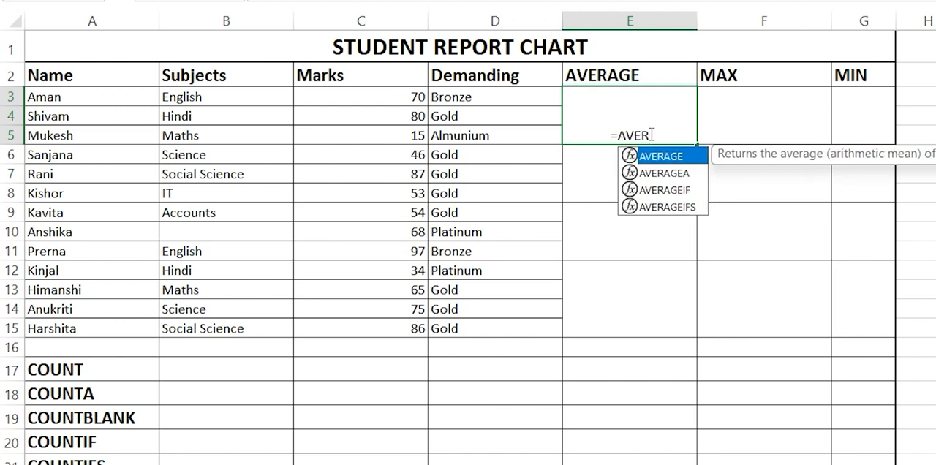
pyautogui.press('Tab')
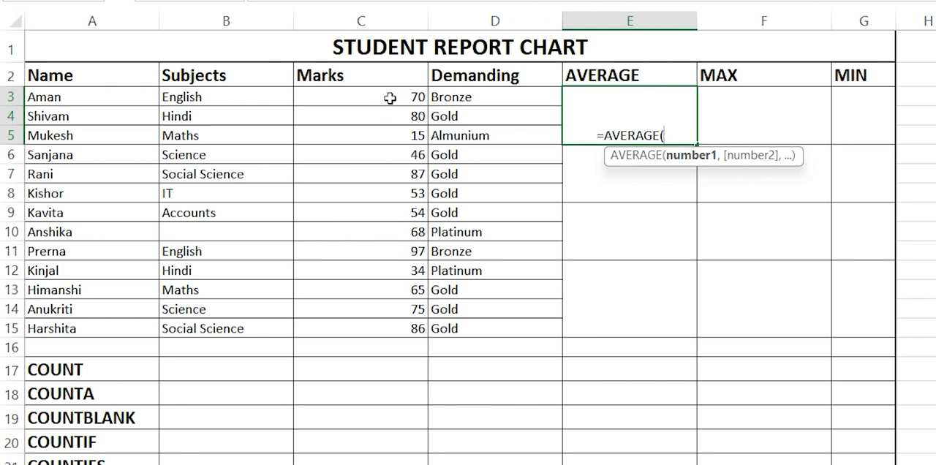
pyautogui.click(375, 20)
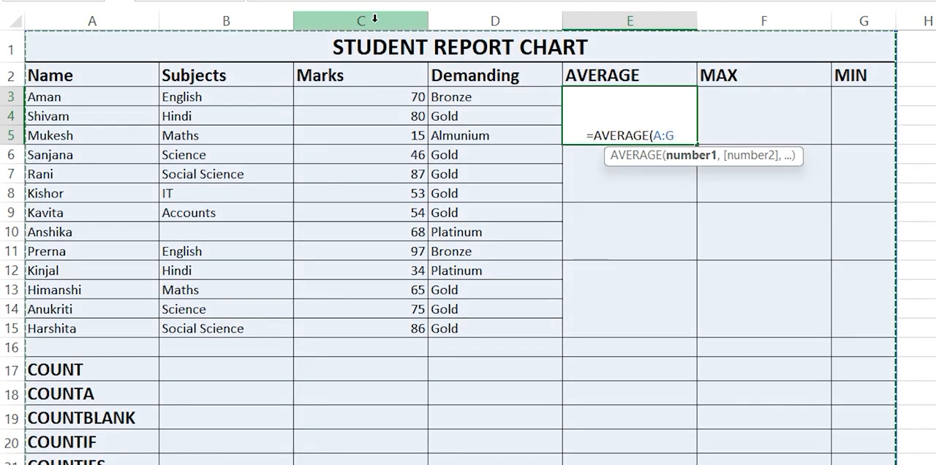
pyautogui.press('BackSpace')
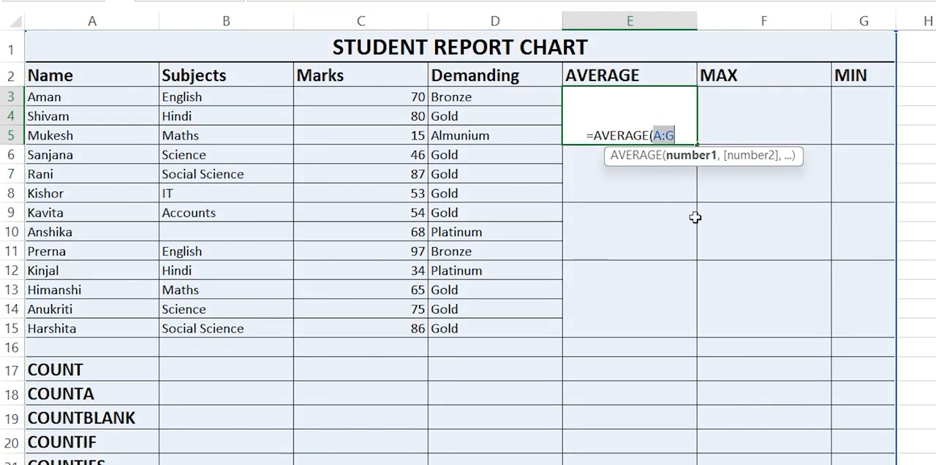
pyautogui.press('BackSpace')
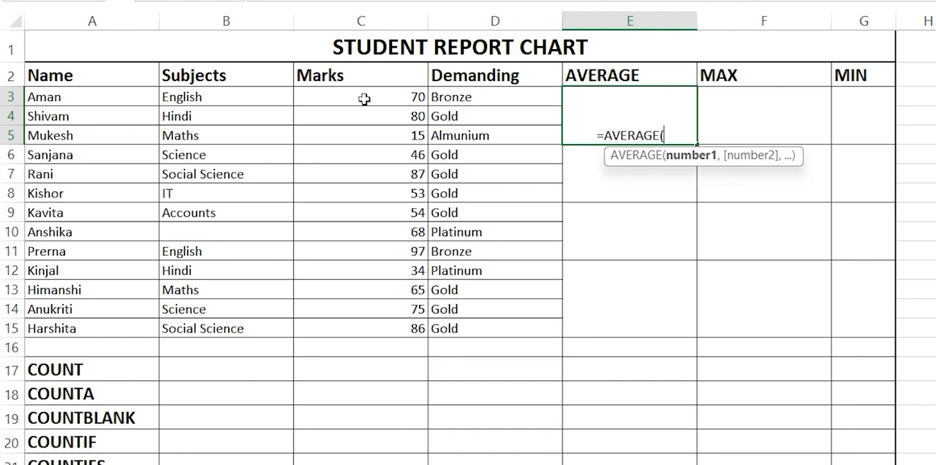
# Step: Complete the formula in cell E3 as =AVERAGE(C3:C5) to average the first three marks
pyautogui.write('C')
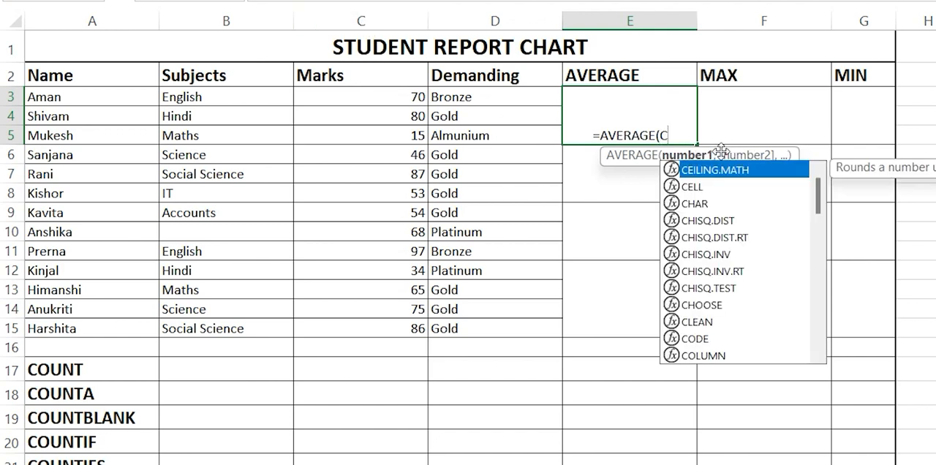
pyautogui.write('3')
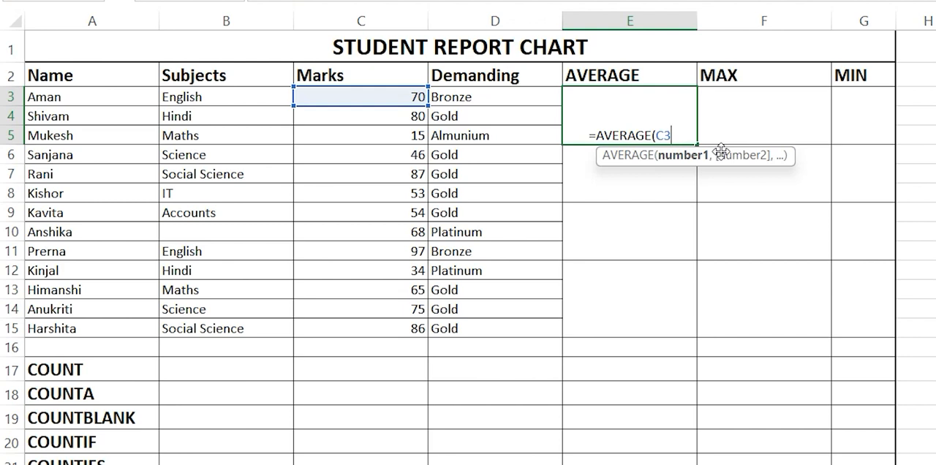
pyautogui.write('C5')
pyautogui.press('BackSpace')
pyautogui.press('BackSpace')
pyautogui.write(':C5')
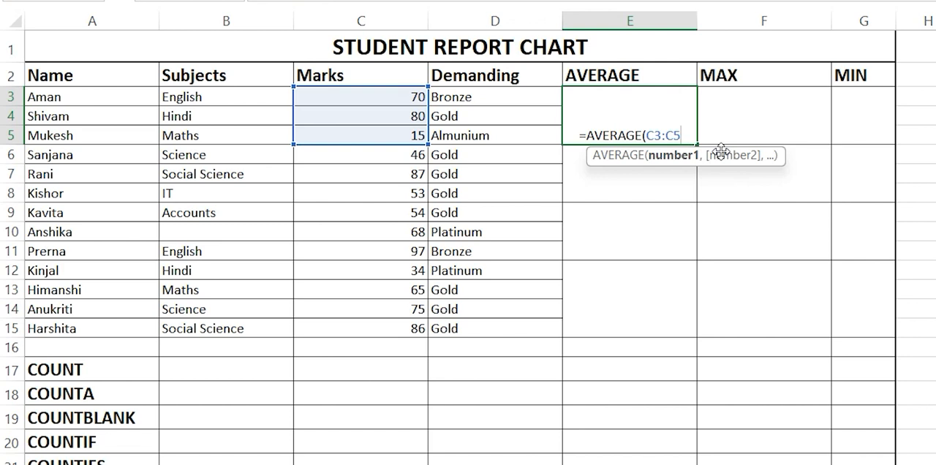
pyautogui.write(')')
pyautogui.press('Return')
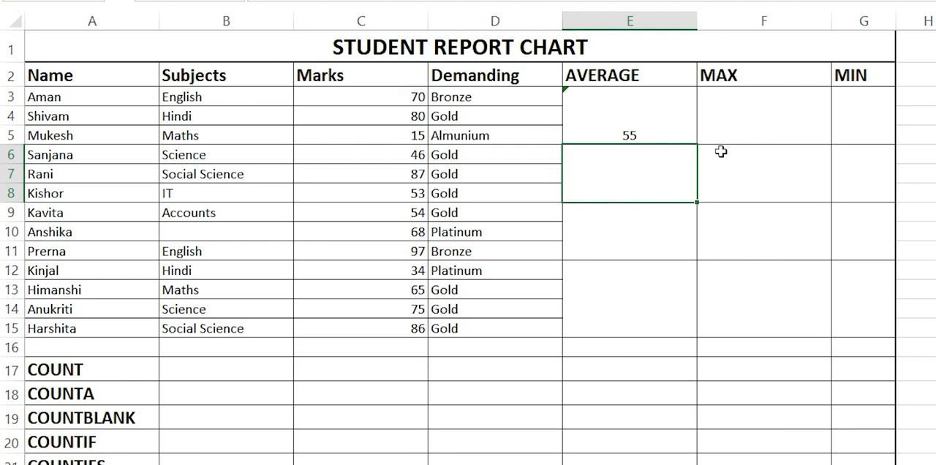
# Step: Copy the average formula from E3 down to the merged cells beside rows 6–8 and 9–11
pyautogui.click(664, 138)
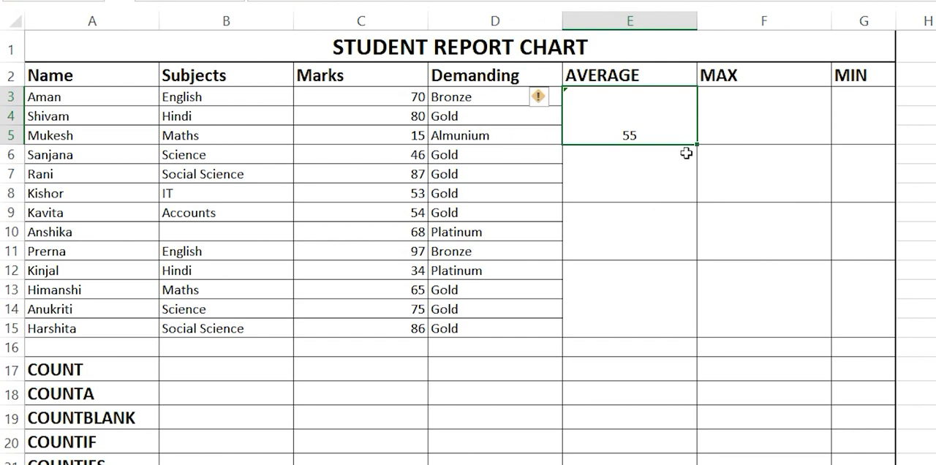
pyautogui.moveTo(696, 146); pyautogui.dragTo(704, 254)
pyautogui.click(589, 285)
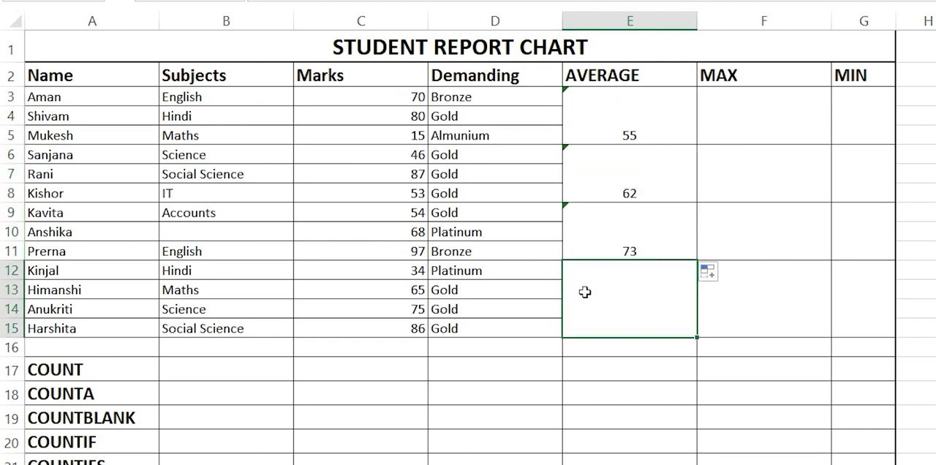
pyautogui.click(631, 179)
pyautogui.moveTo(646, 239); pyautogui.dragTo(219, 250)
pyautogui.click(429, 347)
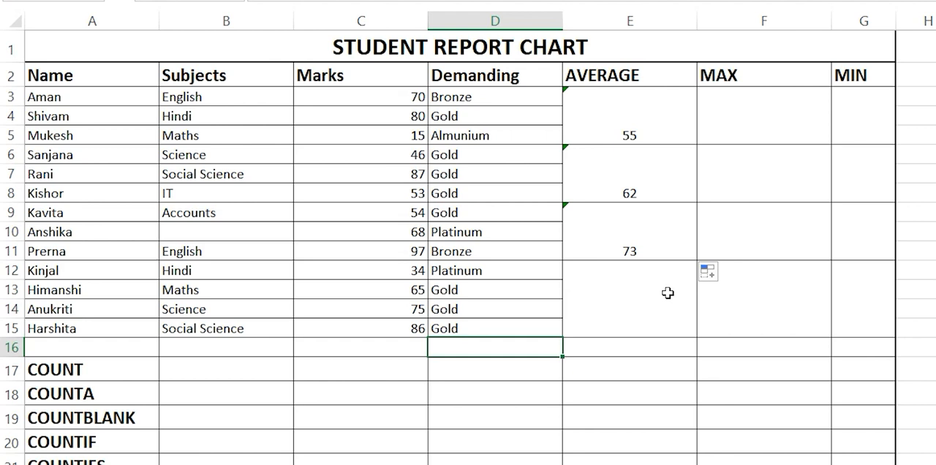
# Step: Clear the mark in cell C10, leaving the rest of the row's data in place
pyautogui.click(399, 234)
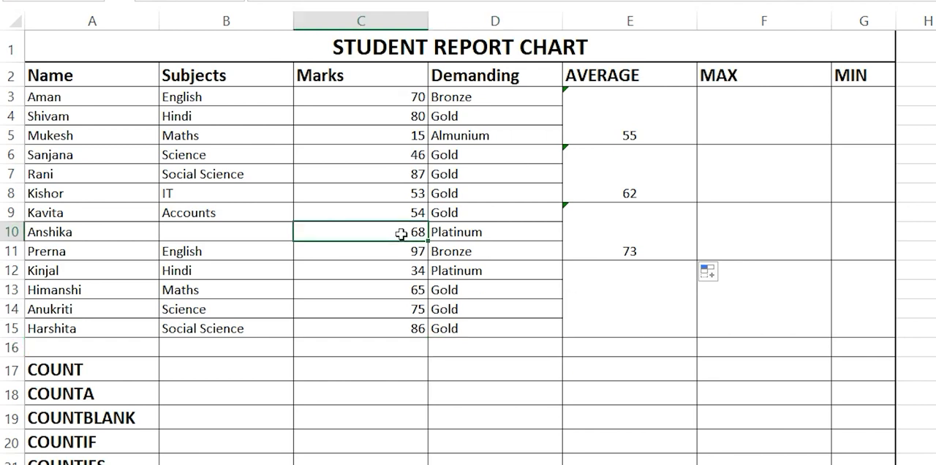
pyautogui.press('Delete')
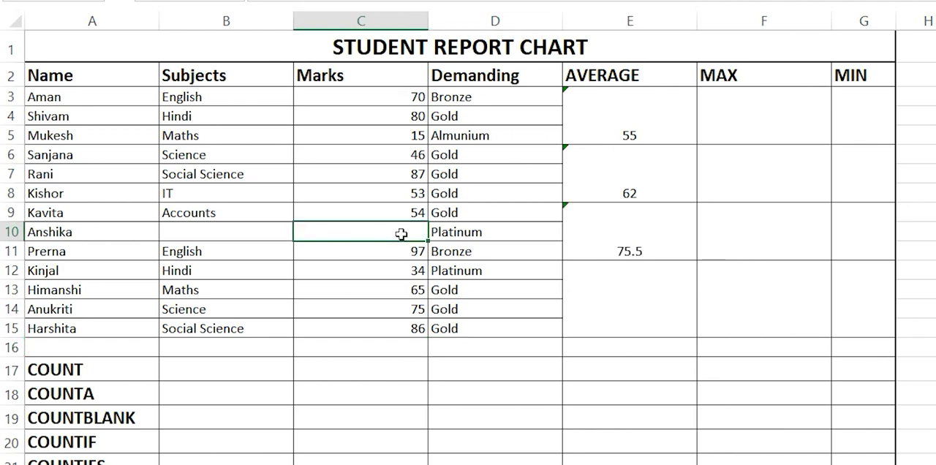
pyautogui.click(631, 318)
pyautogui.moveTo(198, 238); pyautogui.dragTo(423, 232)
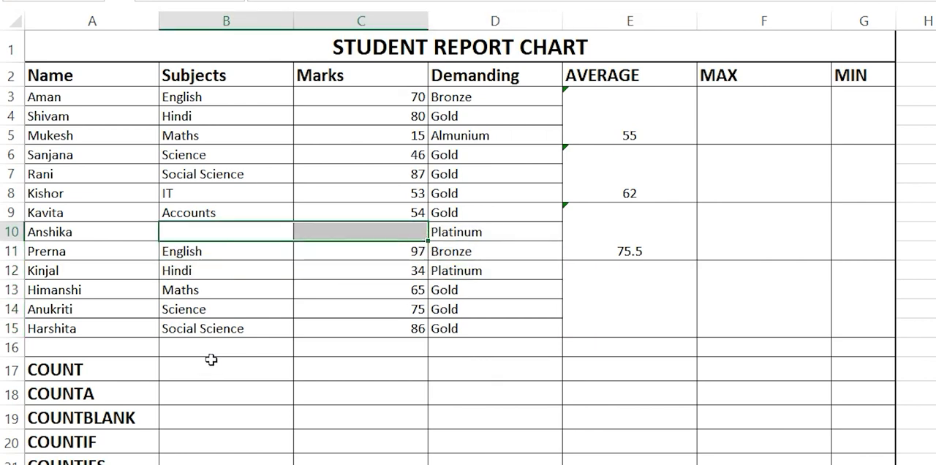
pyautogui.moveTo(210, 359); pyautogui.dragTo(383, 455)
pyautogui.click(383, 455)
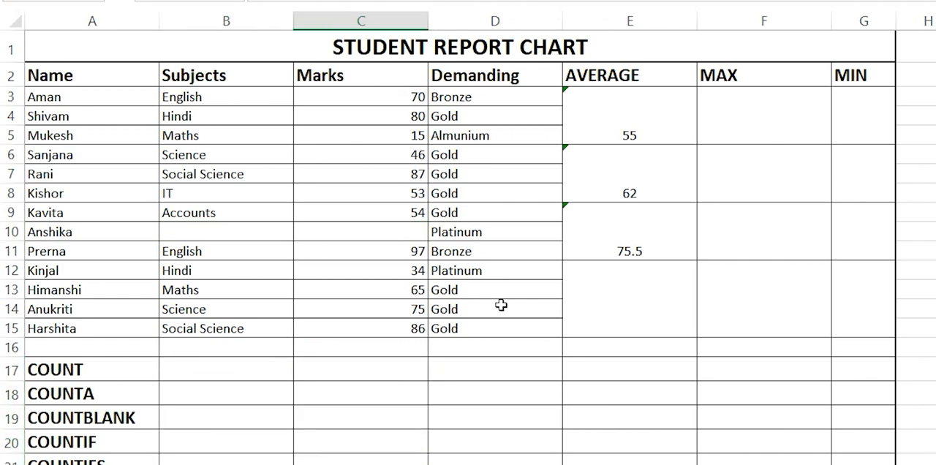
# Step: Enter the formula =AVERAGE(C12:C15) in the merged cell E12 to average the last four marks
pyautogui.click(588, 326)
pyautogui.doubleClick(616, 284)
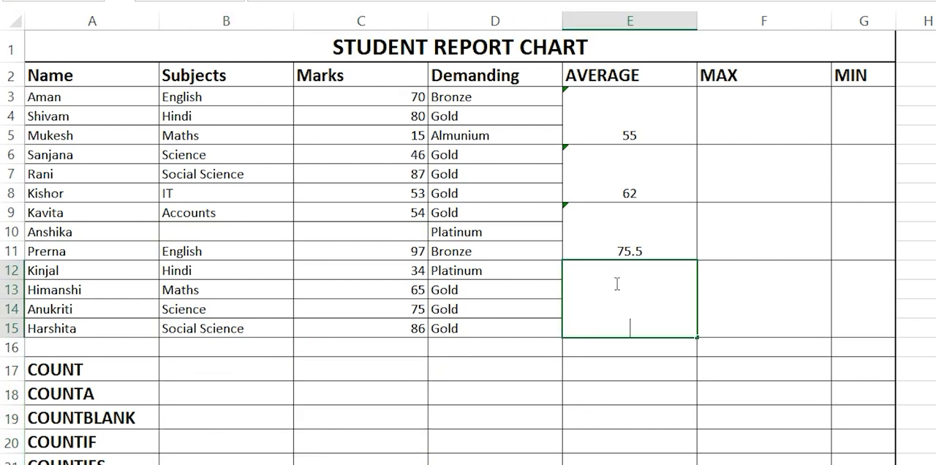
pyautogui.write('=AVER')
pyautogui.press('Tab')
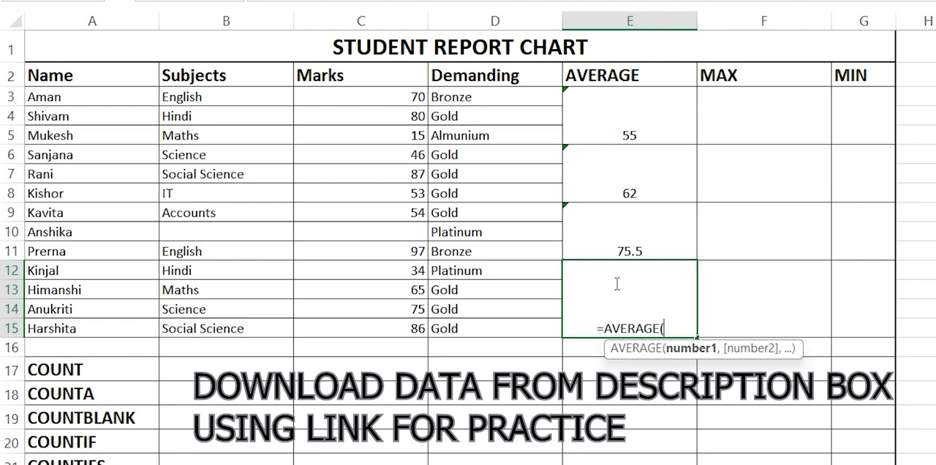
pyautogui.write('C')
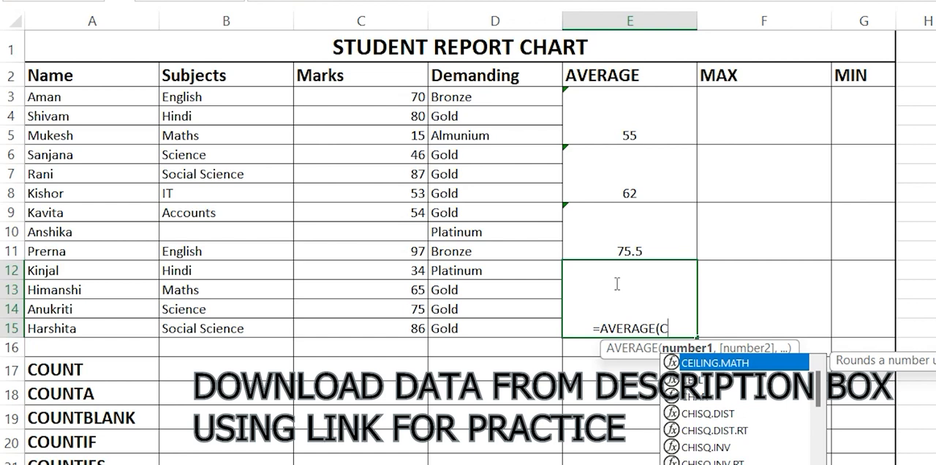
pyautogui.write('12:')
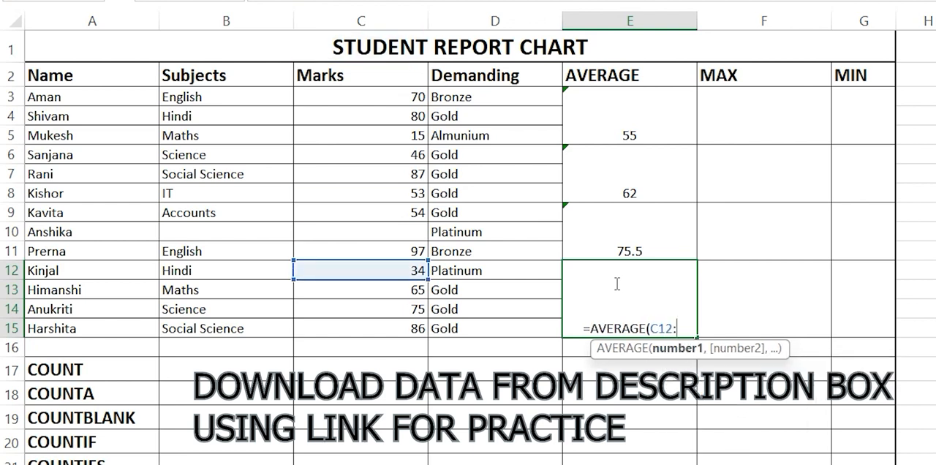
pyautogui.write('C')
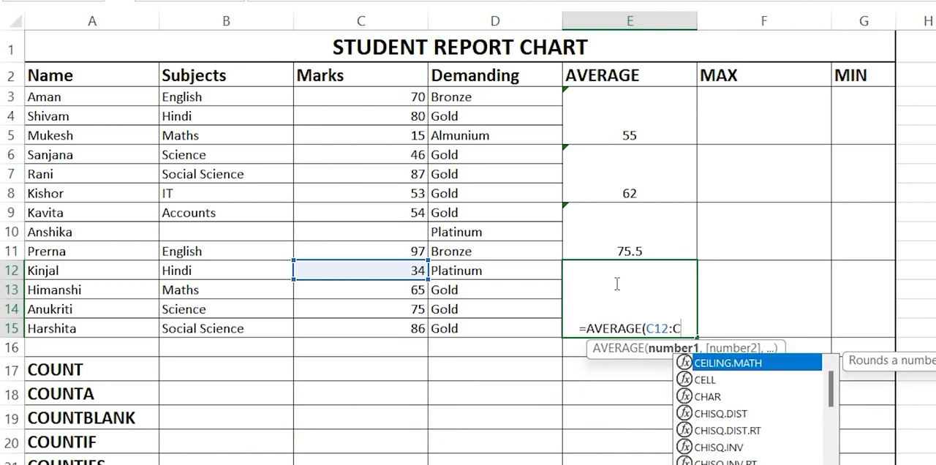
pyautogui.write('15')
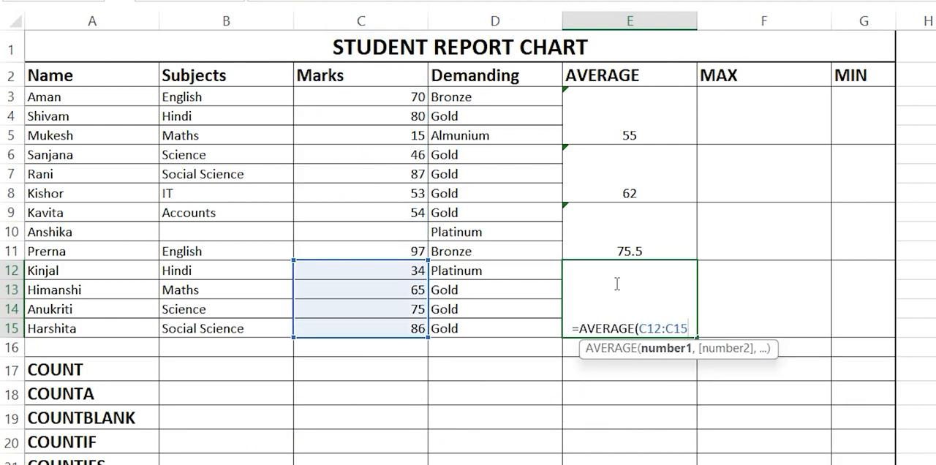
pyautogui.write(')')
pyautogui.press('Return')
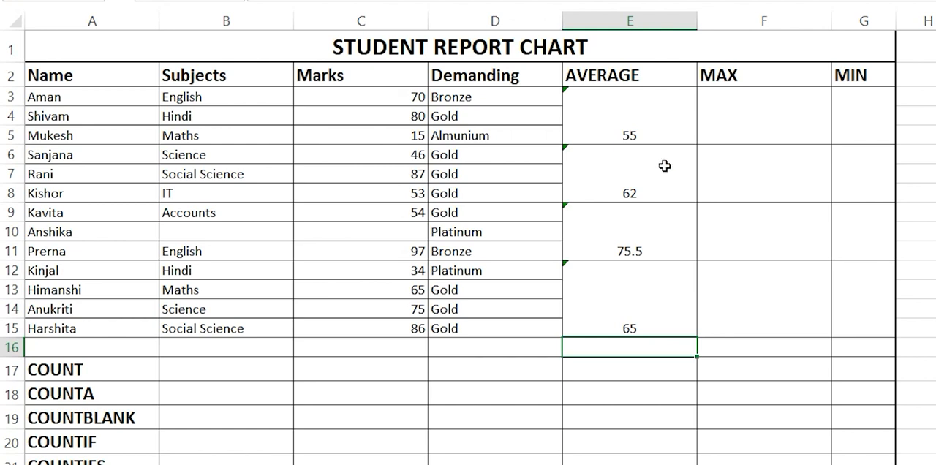
# Step: Review the averages in column E and examine the first group of marks, C3:C5, alongside the first MAX cell
pyautogui.moveTo(658, 120); pyautogui.dragTo(660, 312)
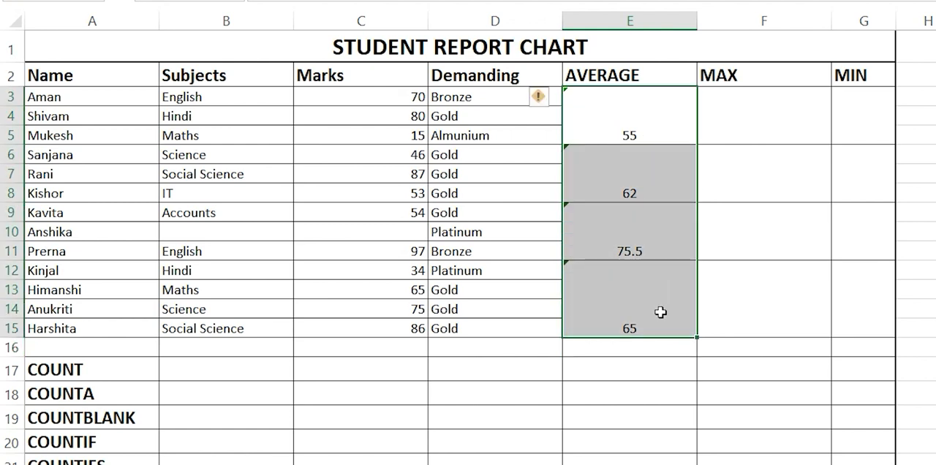
pyautogui.click(649, 414)
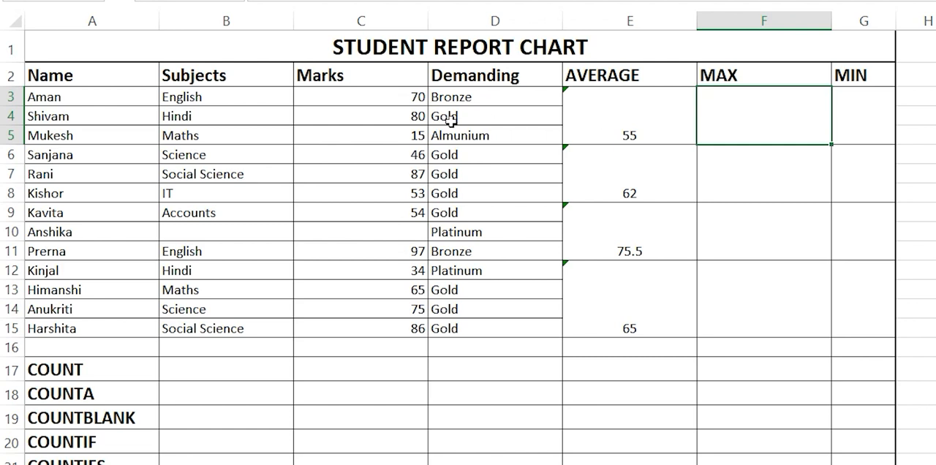
pyautogui.moveTo(416, 97); pyautogui.dragTo(423, 146)
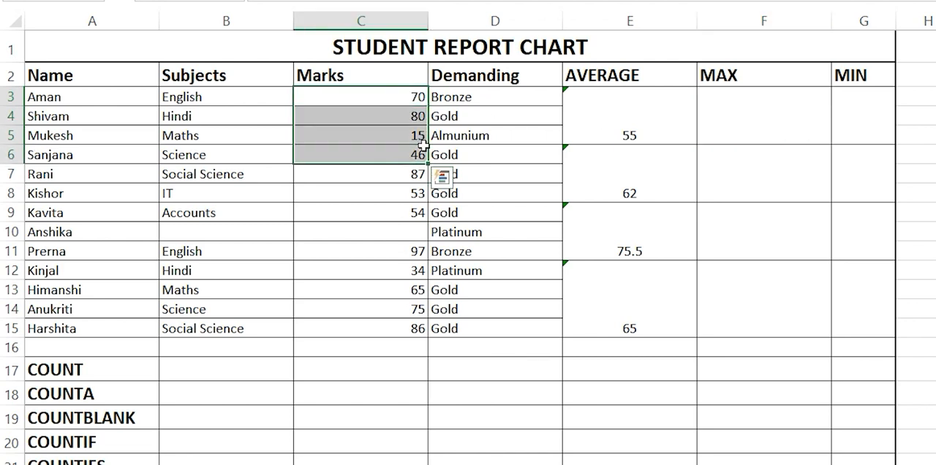
pyautogui.click(388, 181)
pyautogui.moveTo(414, 98); pyautogui.dragTo(424, 139)
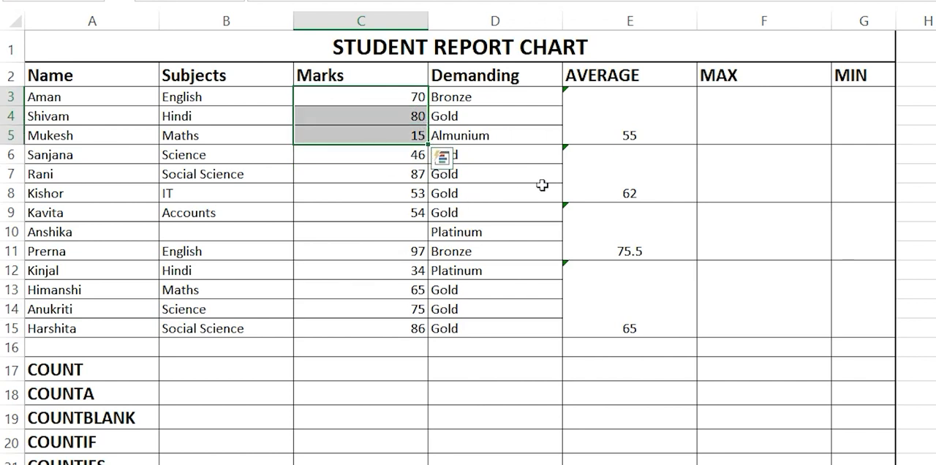
pyautogui.click(761, 134)
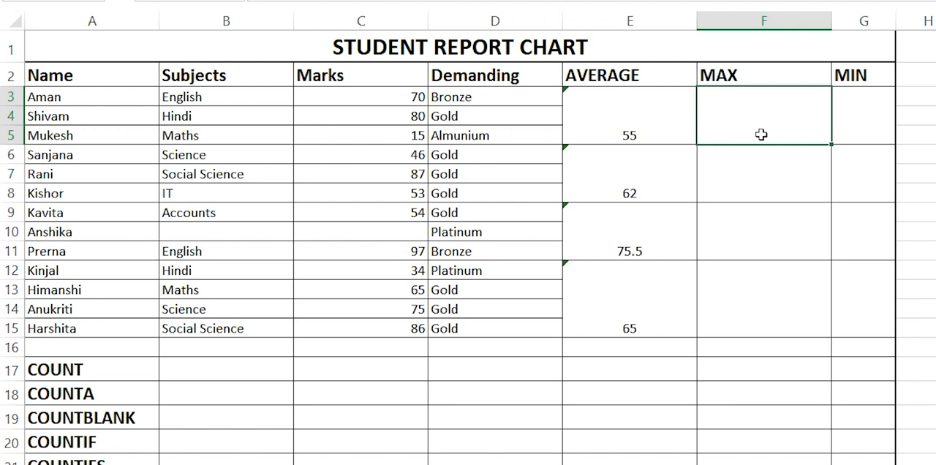
pyautogui.moveTo(389, 93); pyautogui.dragTo(414, 232)
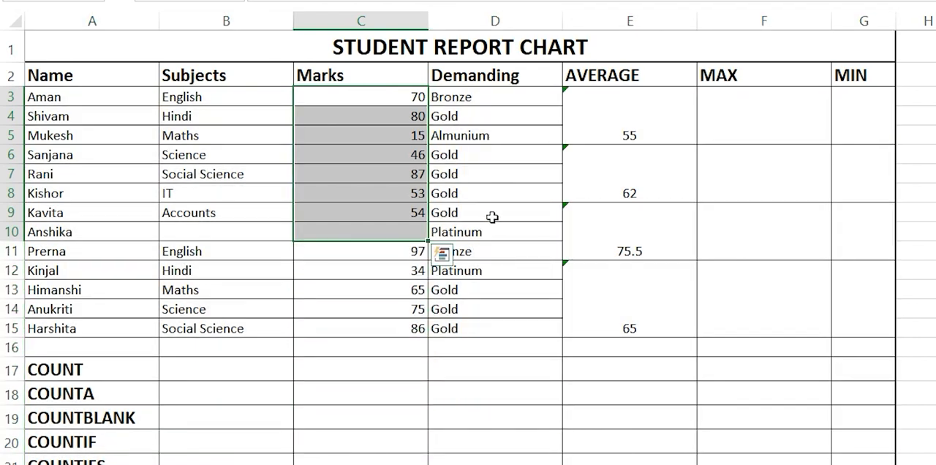
pyautogui.click(492, 217)
pyautogui.moveTo(407, 100); pyautogui.dragTo(814, 141)
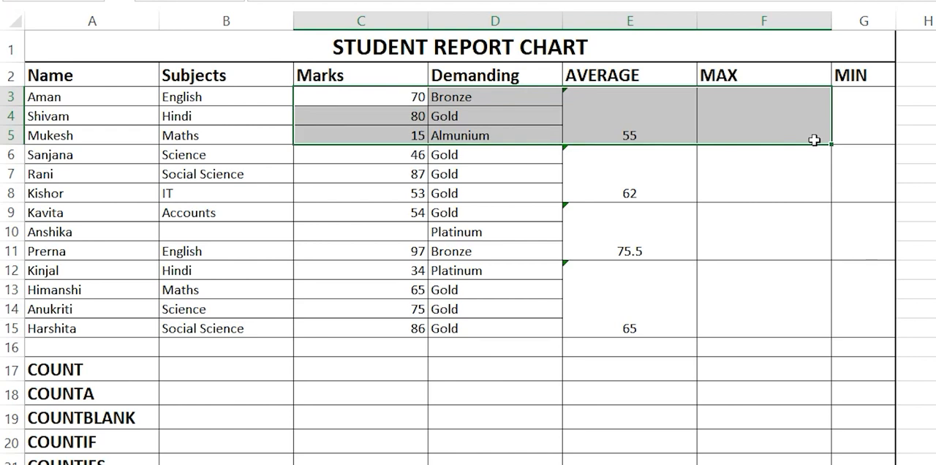
pyautogui.click(442, 368)
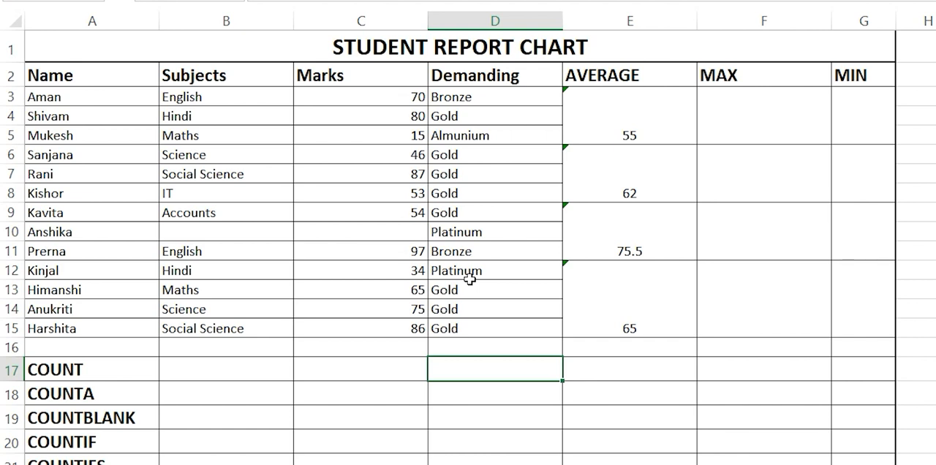
# Step: Enter the formula =MAX(C3:C5) in the first MAX cell, F3, to find the highest of the first three marks
pyautogui.click(756, 107)
pyautogui.doubleClick(756, 107)
pyautogui.write('=MAX')
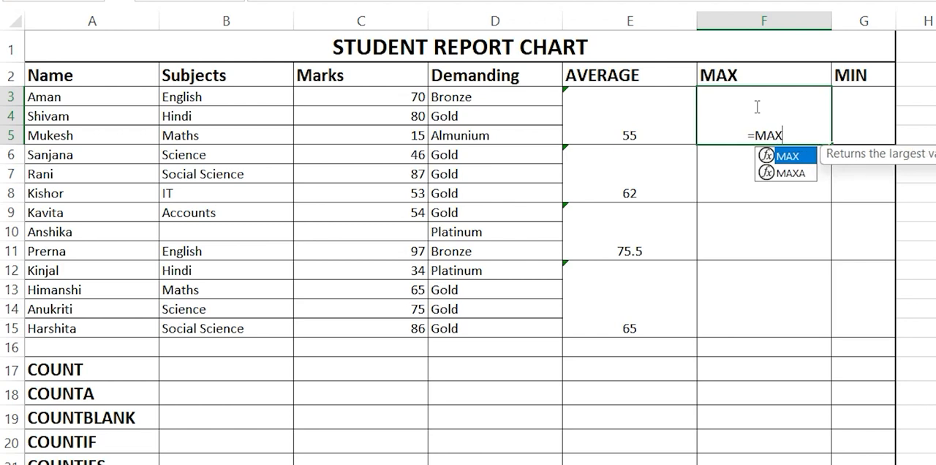
pyautogui.write('(')
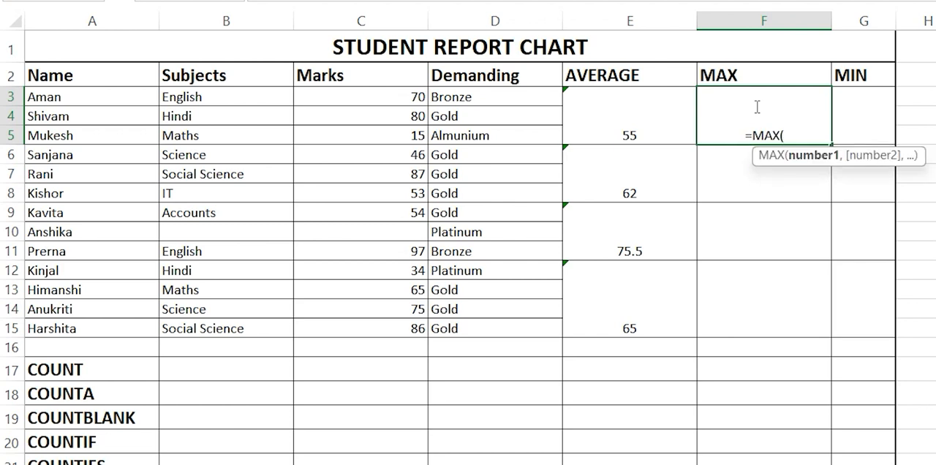
pyautogui.write('C3:')
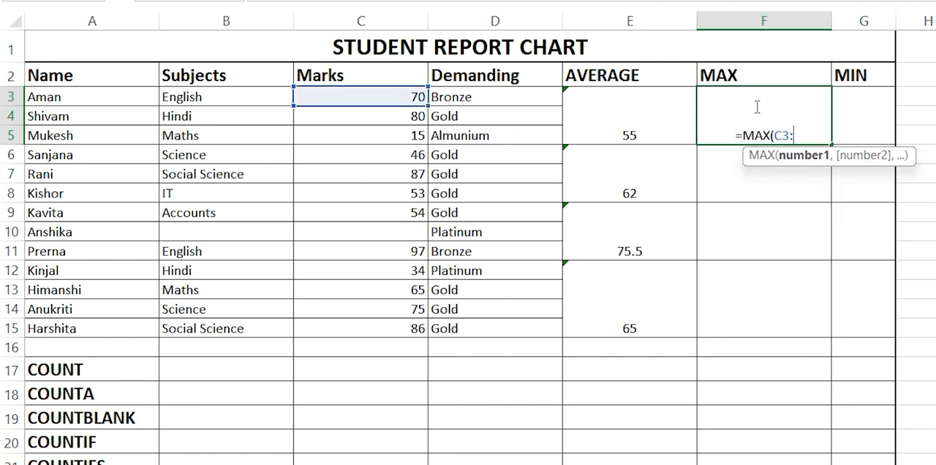
pyautogui.write('C5')
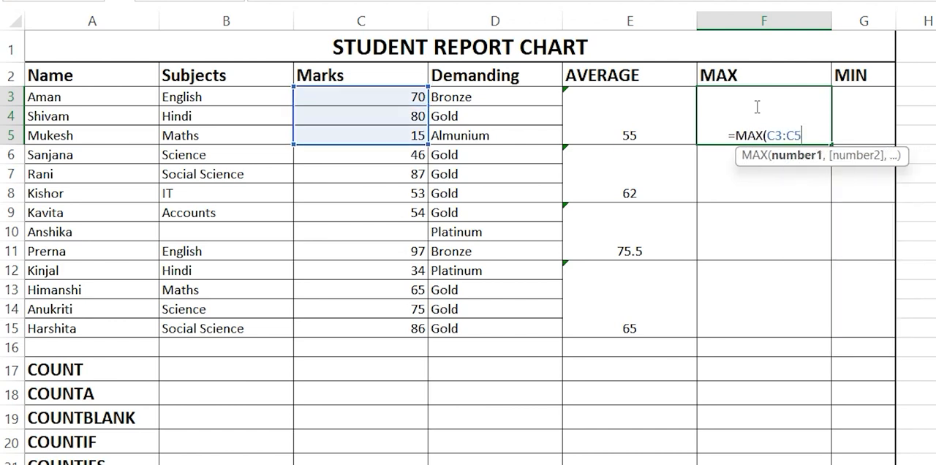
pyautogui.write(')')
pyautogui.press('Return')
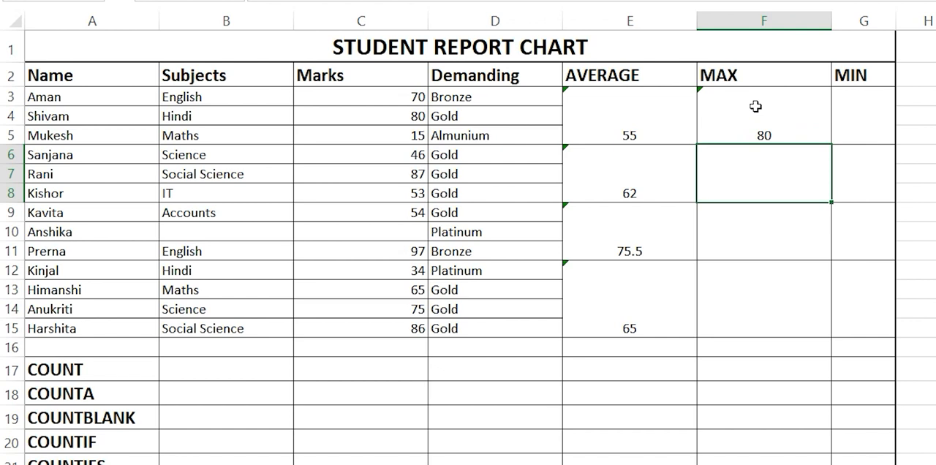
# Step: Copy the MAX formula from F3 down to the merged cells beside rows 6–8 and 9–11, and check against the marks
pyautogui.click(764, 118)
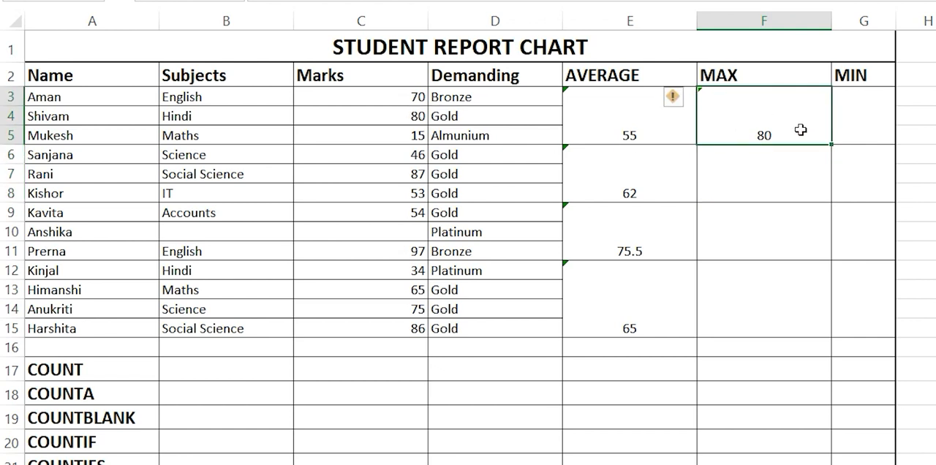
pyautogui.moveTo(831, 145); pyautogui.dragTo(823, 232)
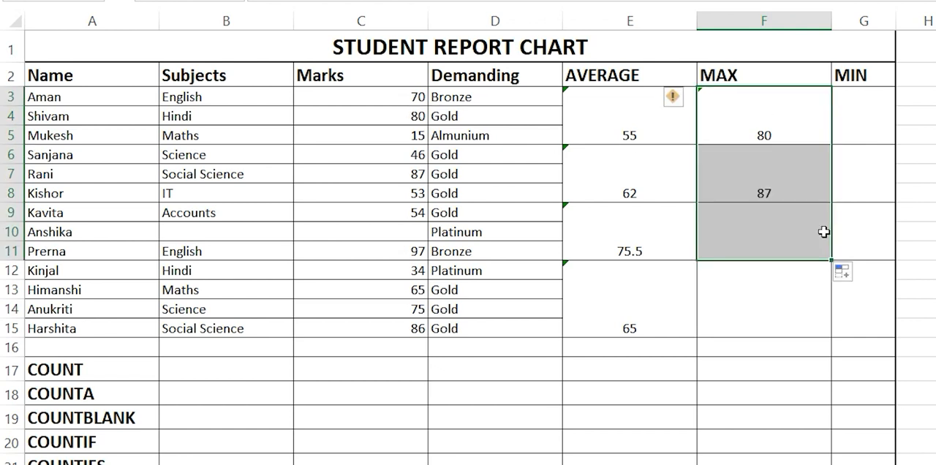
pyautogui.click(414, 176)
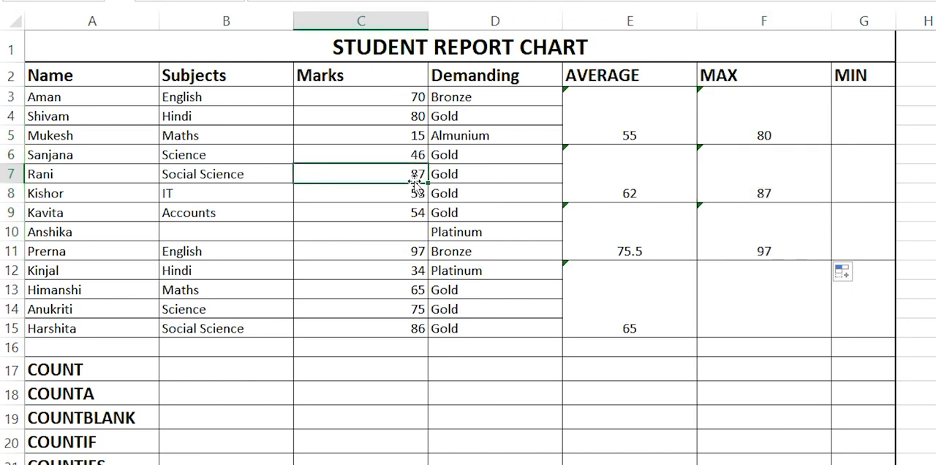
pyautogui.click(406, 250)
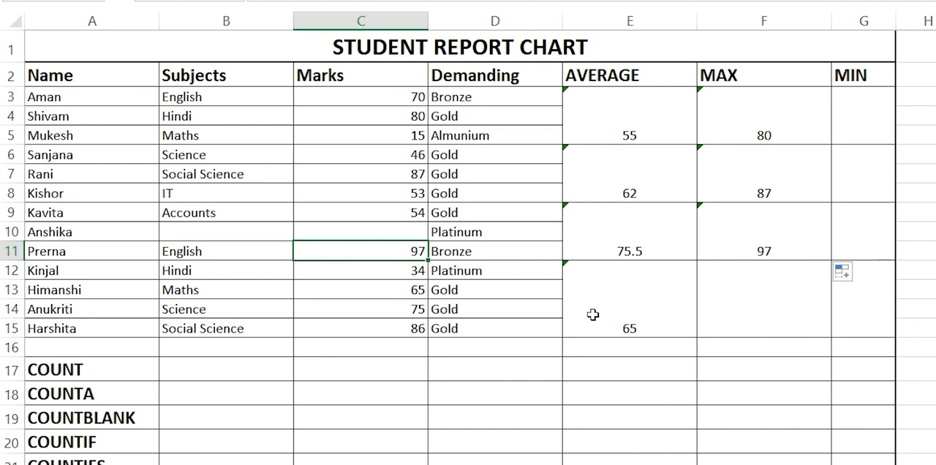
# Step: Enter a MAX formula over C12:C15 in the merged cell F12 to find the highest of the last four marks
pyautogui.moveTo(411, 269); pyautogui.dragTo(415, 327)
pyautogui.click(744, 290)
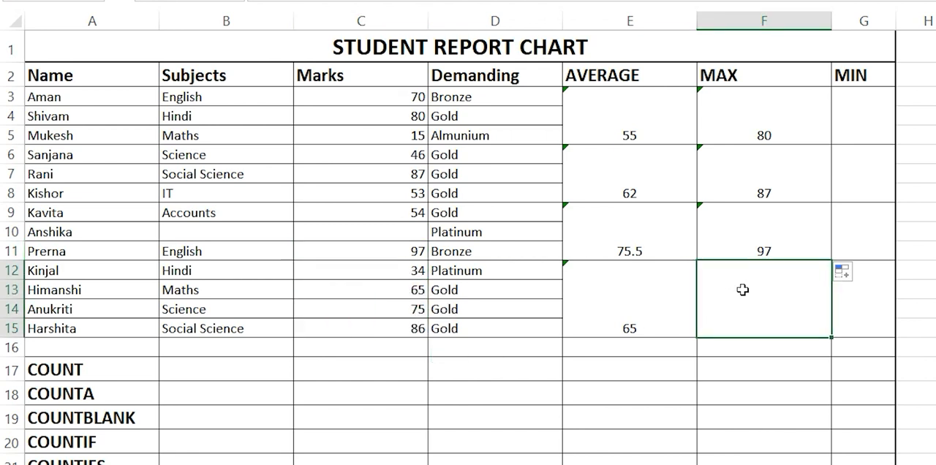
pyautogui.write('=MAX(')
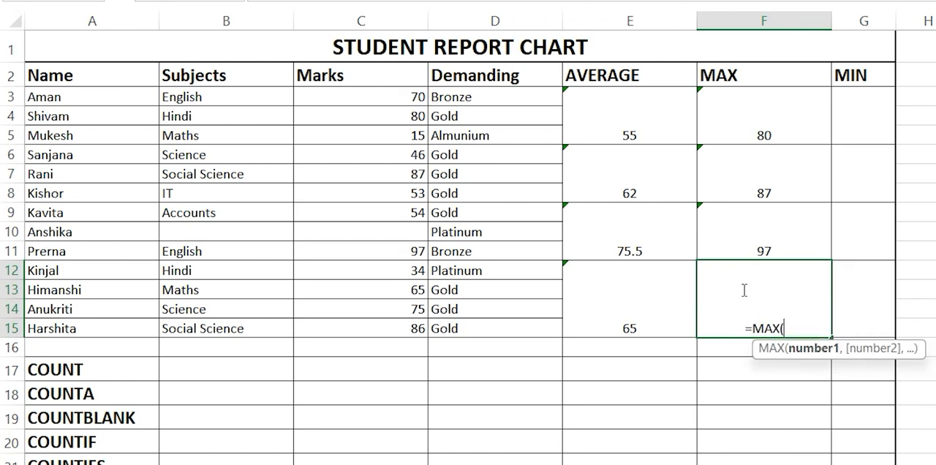
pyautogui.click(389, 272)
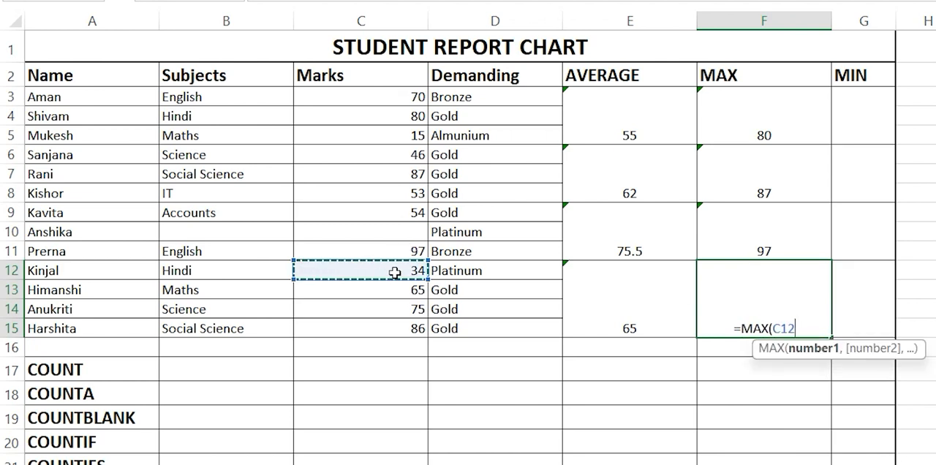
pyautogui.moveTo(395, 272); pyautogui.dragTo(394, 326)
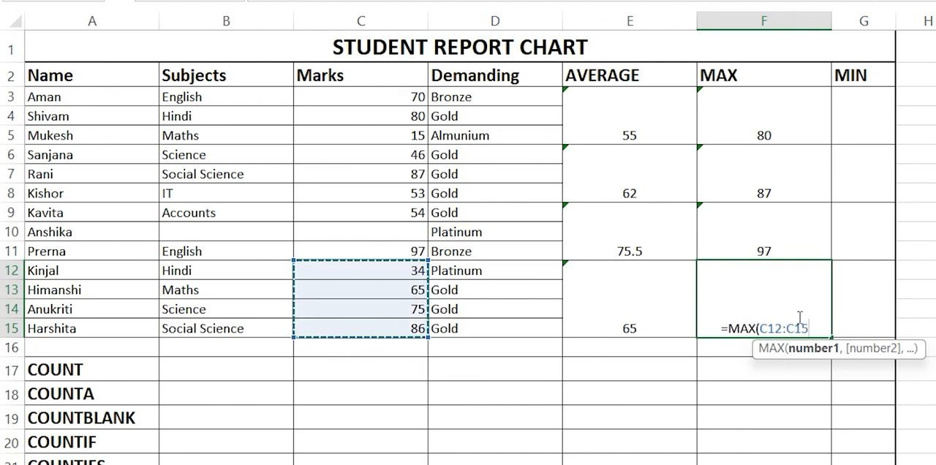
pyautogui.press('Return')
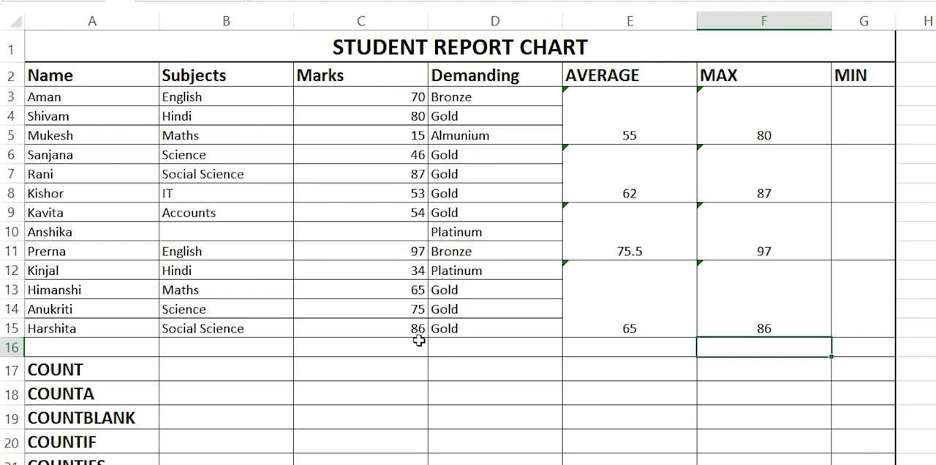
# Step: Enter the formula =MIN(C3:C5) in the first MIN cell, G3, to find the lowest of the first three marks
pyautogui.click(859, 107)
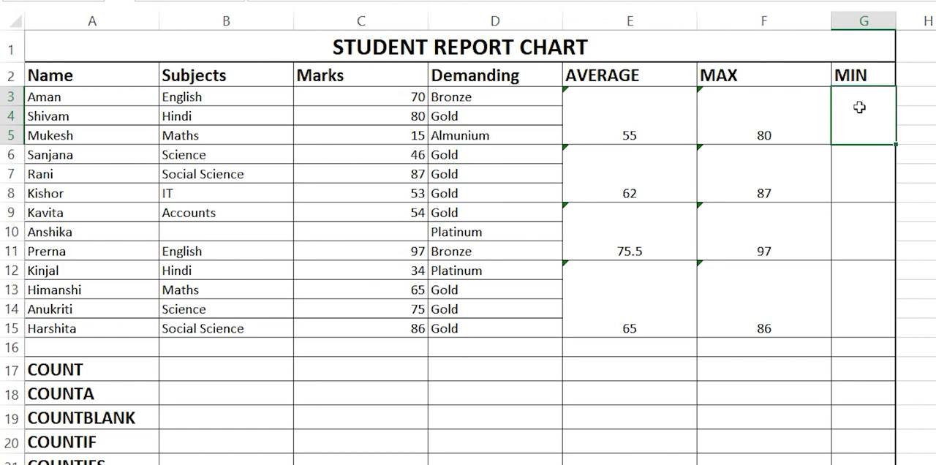
pyautogui.click(402, 136)
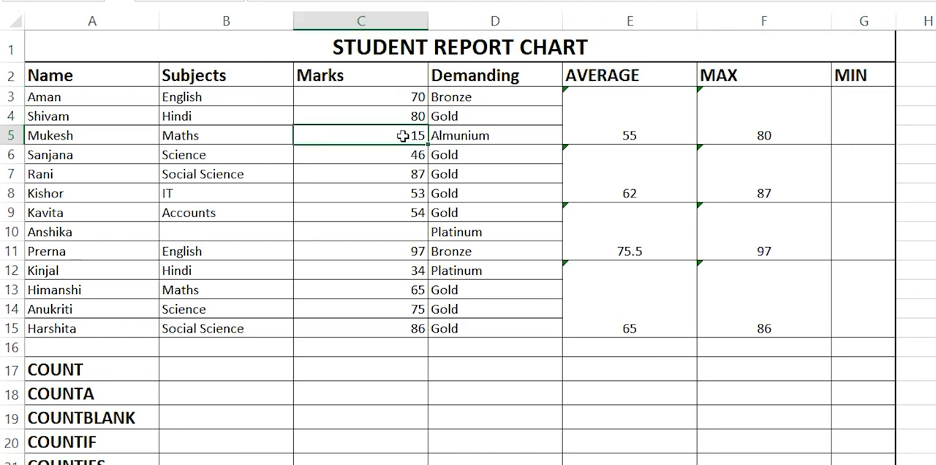
pyautogui.click(860, 137)
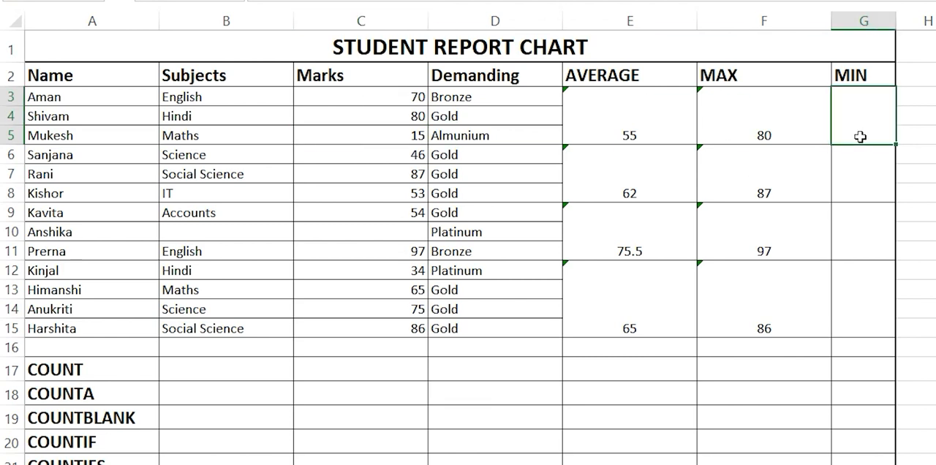
pyautogui.write('=MI')
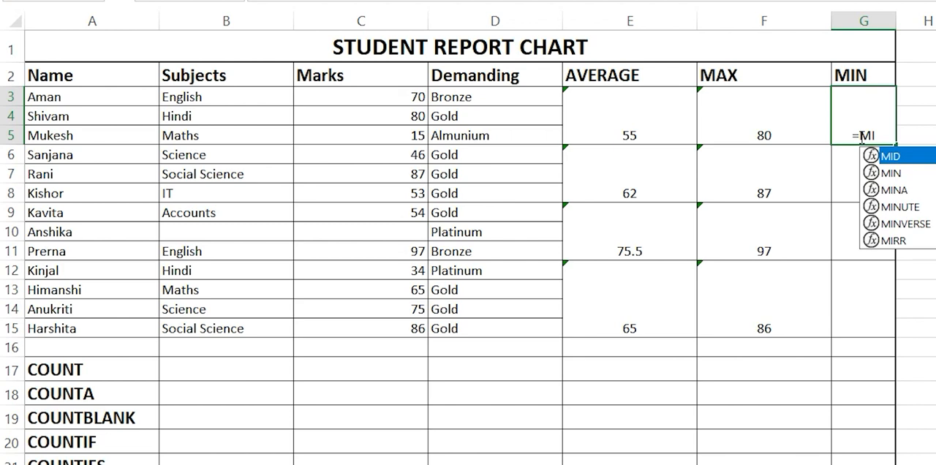
pyautogui.write('N(')
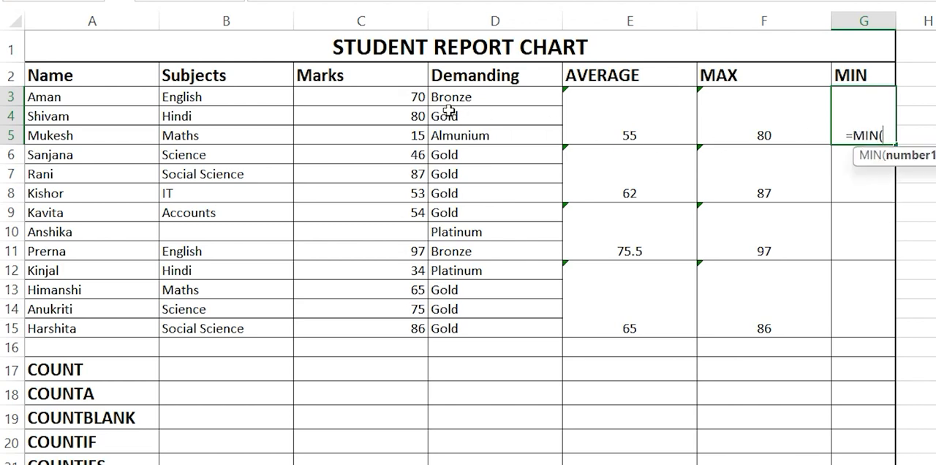
pyautogui.moveTo(414, 95); pyautogui.dragTo(419, 135)
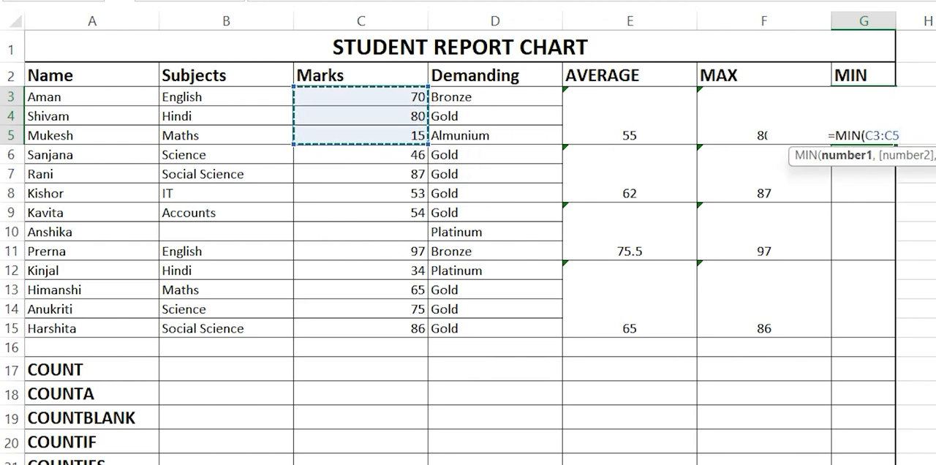
pyautogui.write(')')
pyautogui.press('Return')
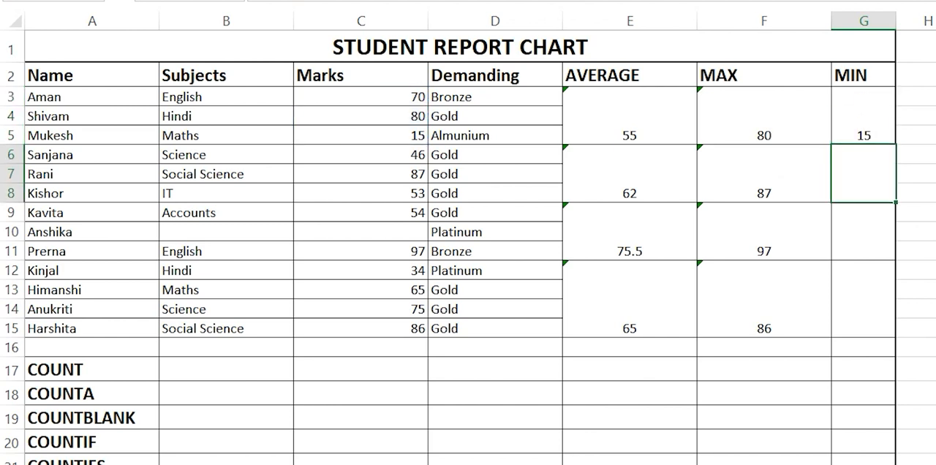
# Step: Copy the MIN formula from G3 down to the merged cells beside rows 6–8 and 9–11, and check against the marks
pyautogui.click(877, 128)
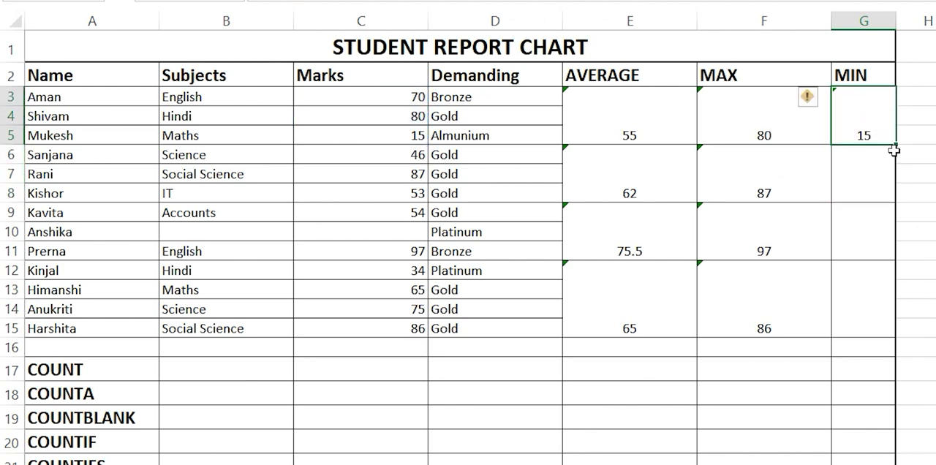
pyautogui.moveTo(895, 146); pyautogui.dragTo(882, 248)
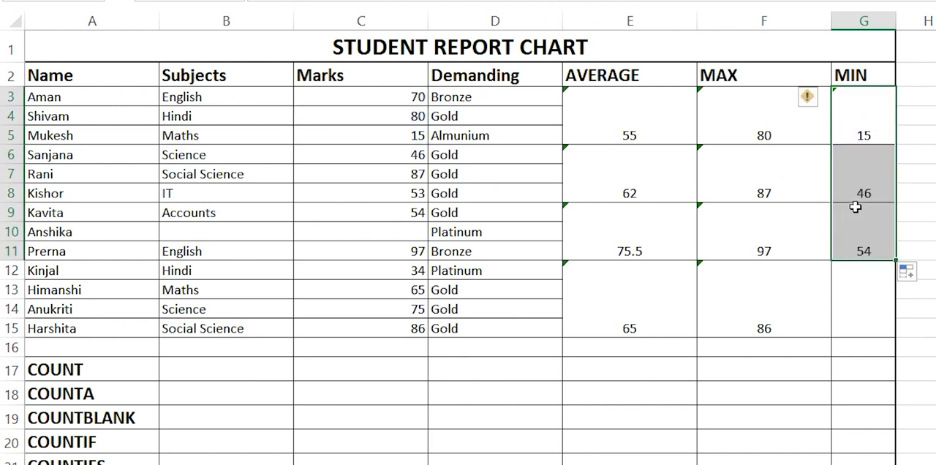
pyautogui.click(395, 187)
pyautogui.click(411, 154)
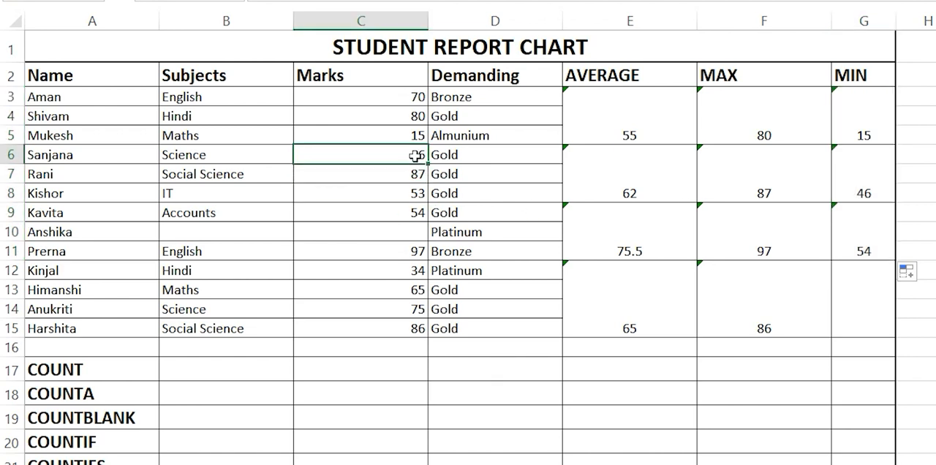
pyautogui.click(409, 212)
pyautogui.click(418, 251)
pyautogui.click(410, 234)
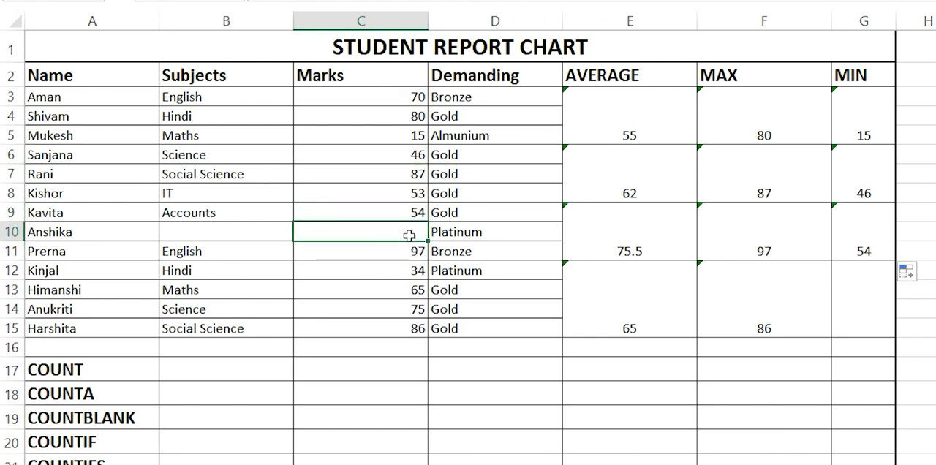
# Step: Enter a MIN formula over C12:C15 in the merged cell G12 to find the lowest of the last four marks
pyautogui.click(865, 313)
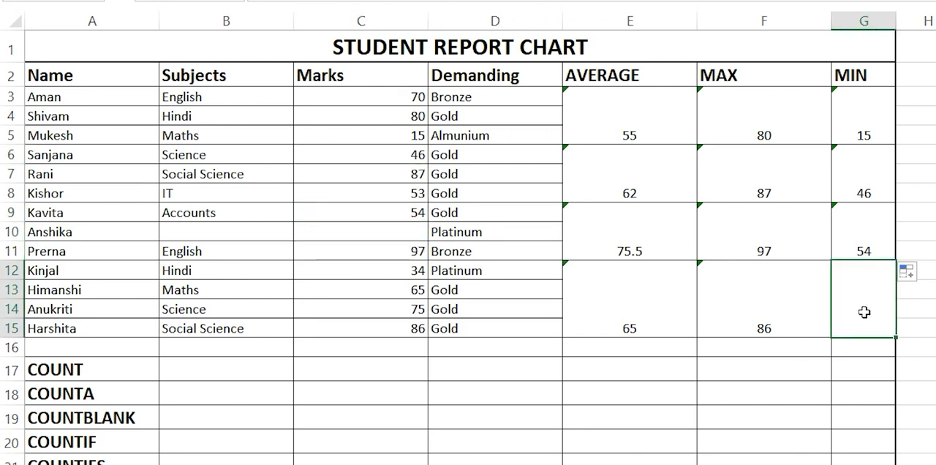
pyautogui.write('=MIN(')
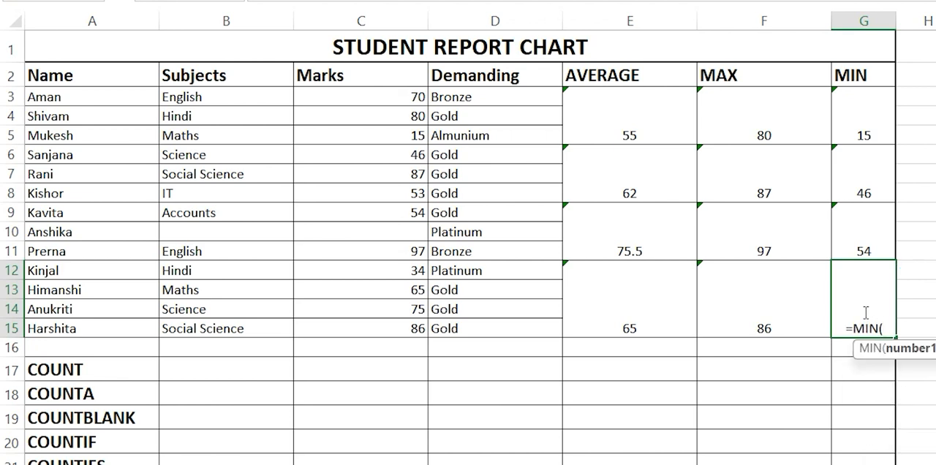
pyautogui.moveTo(403, 272); pyautogui.dragTo(403, 325)
pyautogui.press('Return')
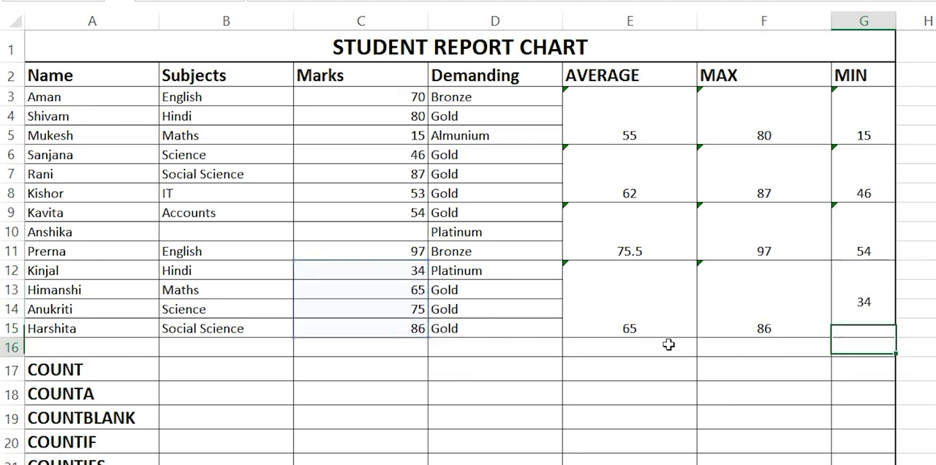
pyautogui.click(599, 410)
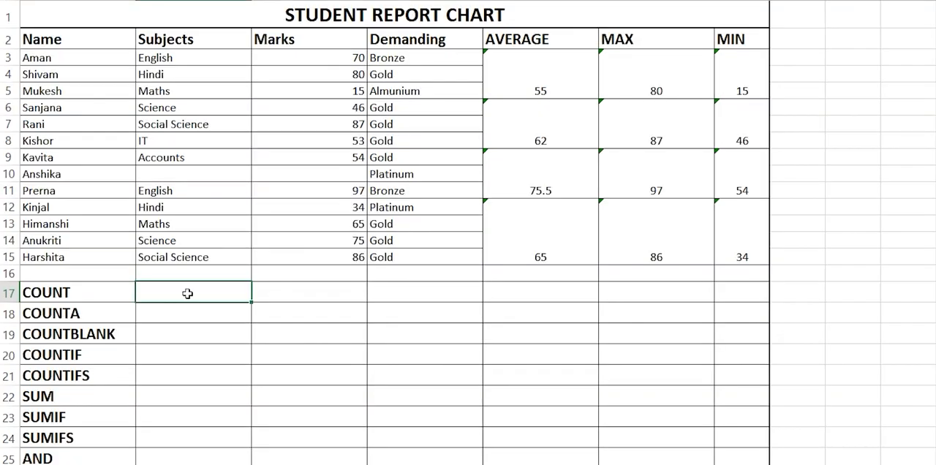
# Step: Examine the text entries in the Subjects column, B3:B15, alongside the empty COUNT and COUNTA cells
pyautogui.moveTo(229, 60); pyautogui.dragTo(207, 258)
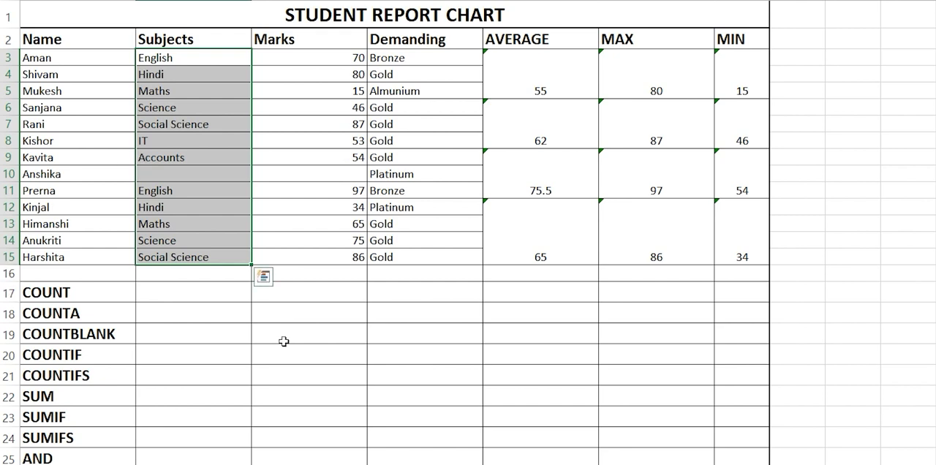
pyautogui.click(162, 305)
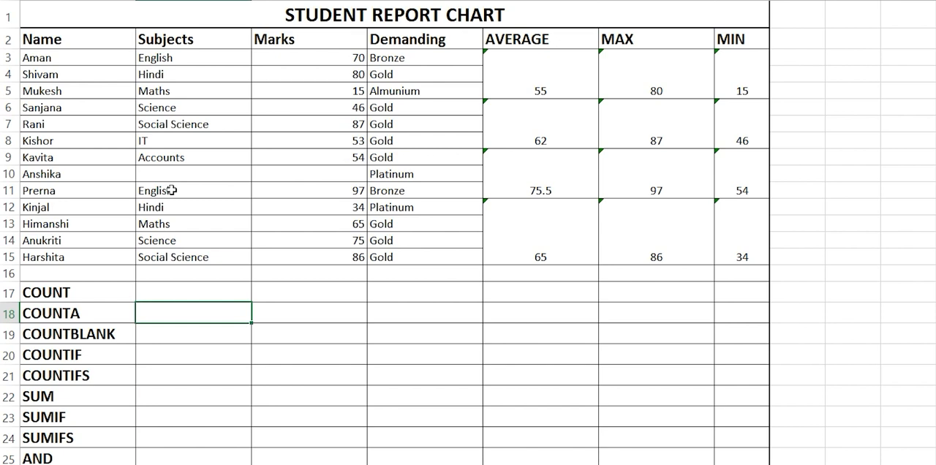
pyautogui.click(212, 1)
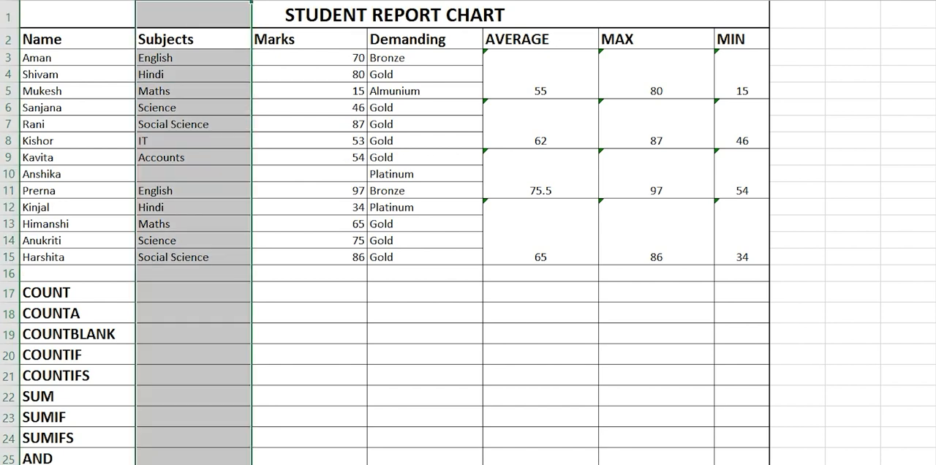
pyautogui.click(288, 173)
pyautogui.click(177, 296)
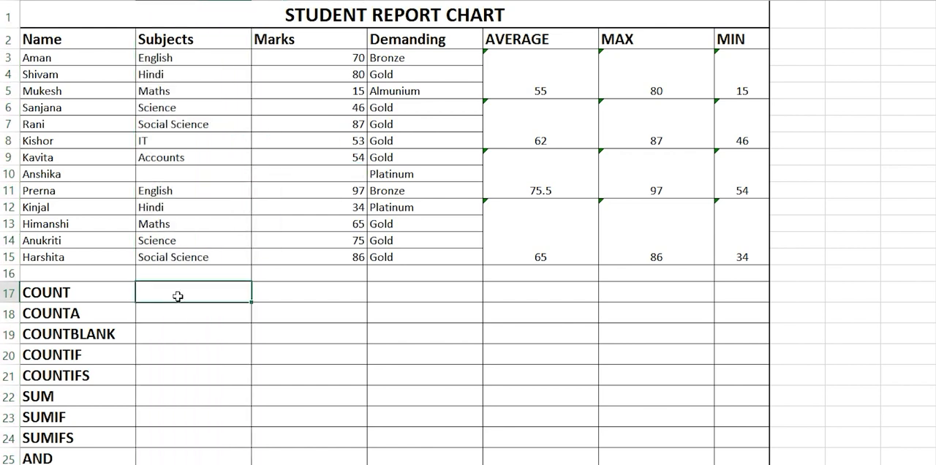
# Step: Enter =COUNT(C3:C15) in C17 to count the numeric marks, and check it against the Marks column and its blank cell
pyautogui.click(347, 291)
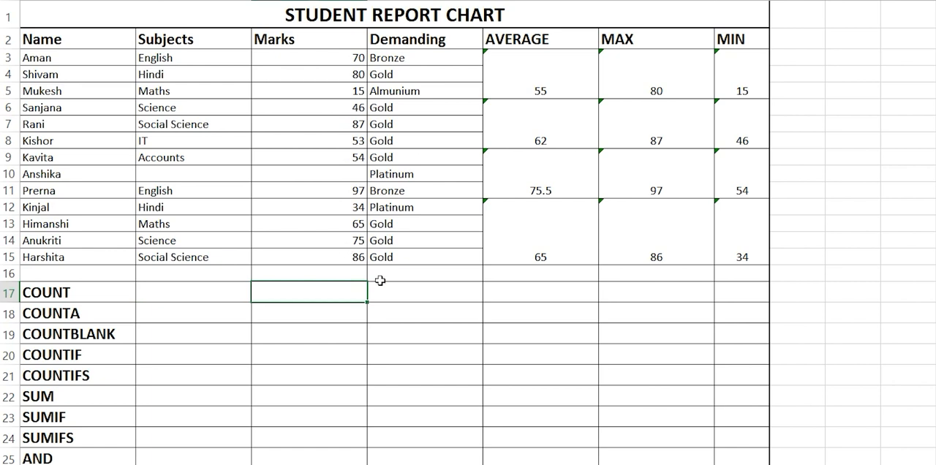
pyautogui.write('=COUNT')
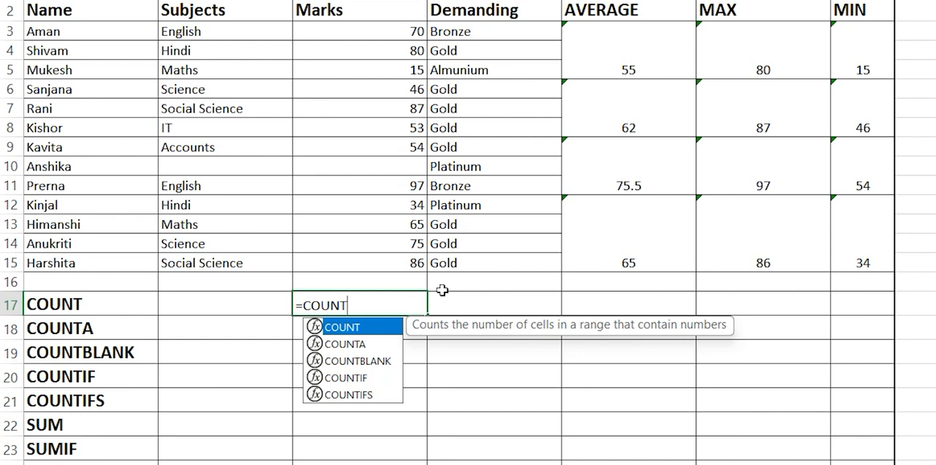
pyautogui.write('(')
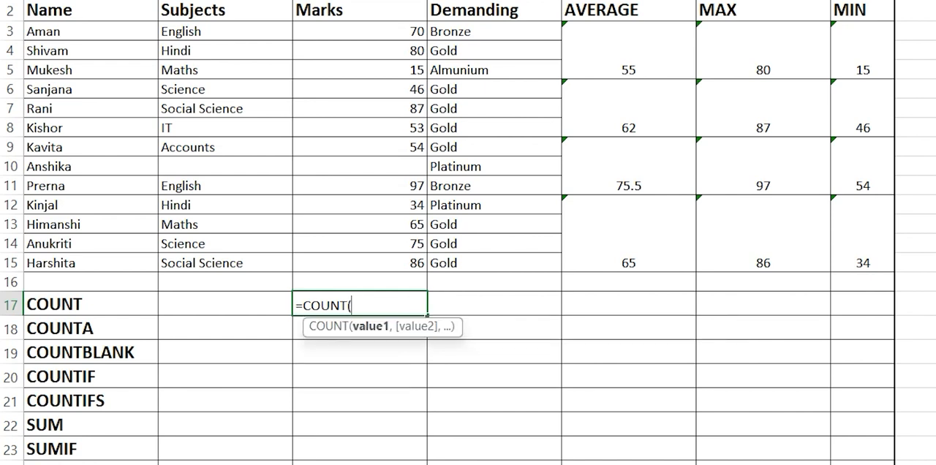
pyautogui.moveTo(378, 31); pyautogui.dragTo(387, 260)
pyautogui.write(')')
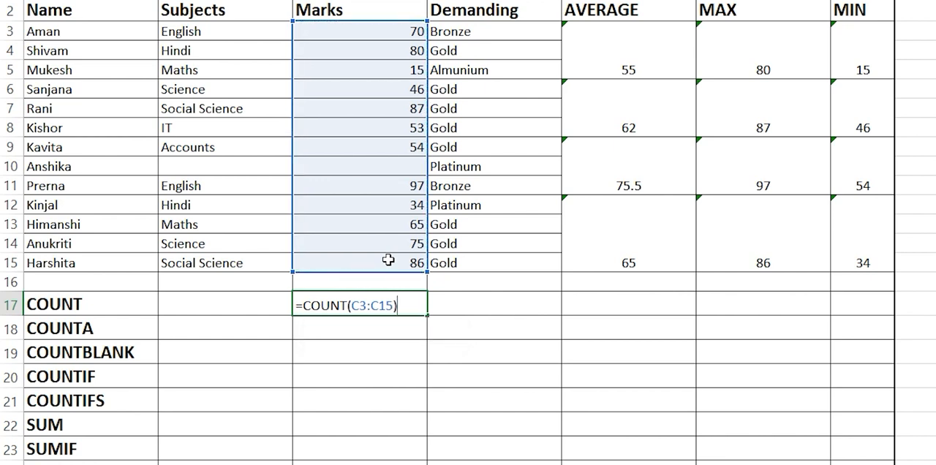
pyautogui.press('Return')
pyautogui.click(401, 307)
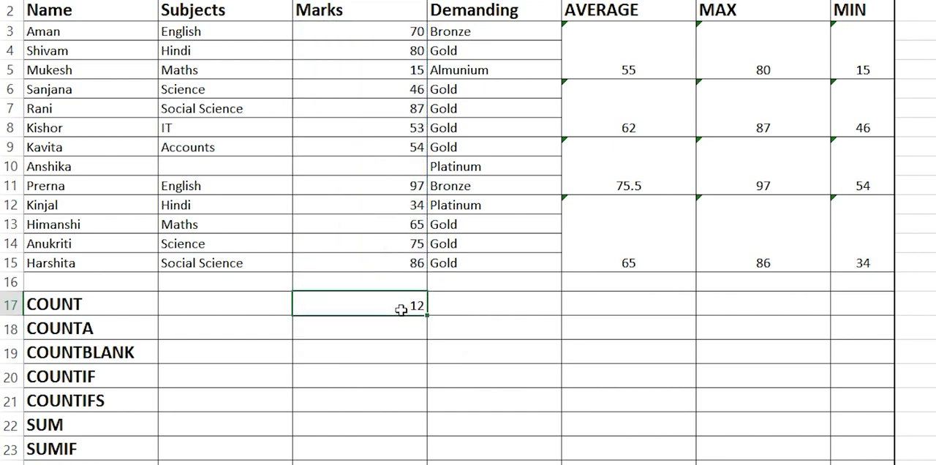
pyautogui.moveTo(399, 34); pyautogui.dragTo(398, 258)
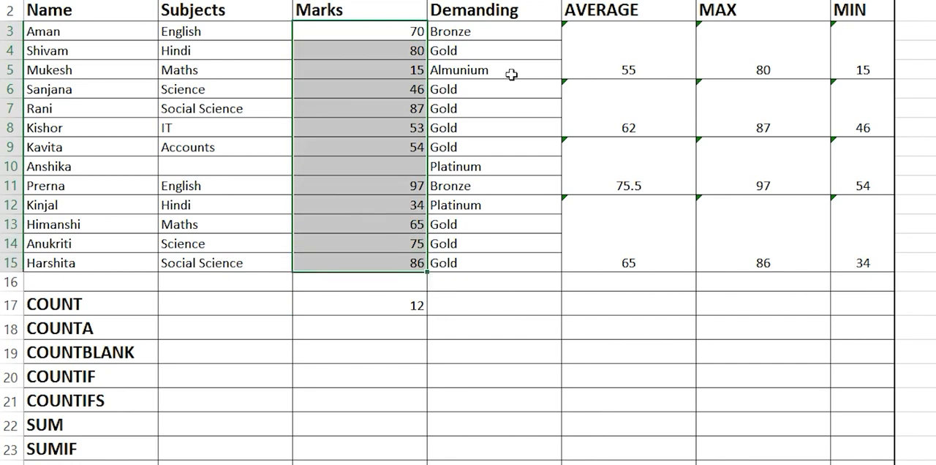
pyautogui.click(388, 357)
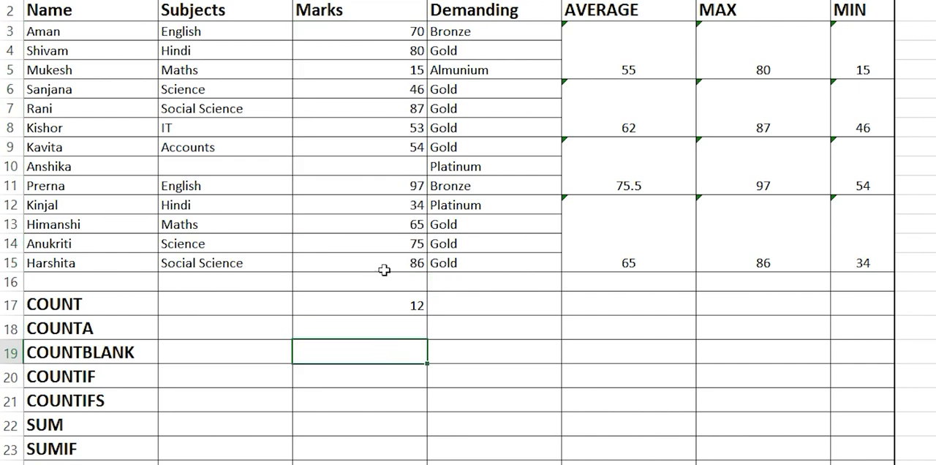
pyautogui.click(397, 170)
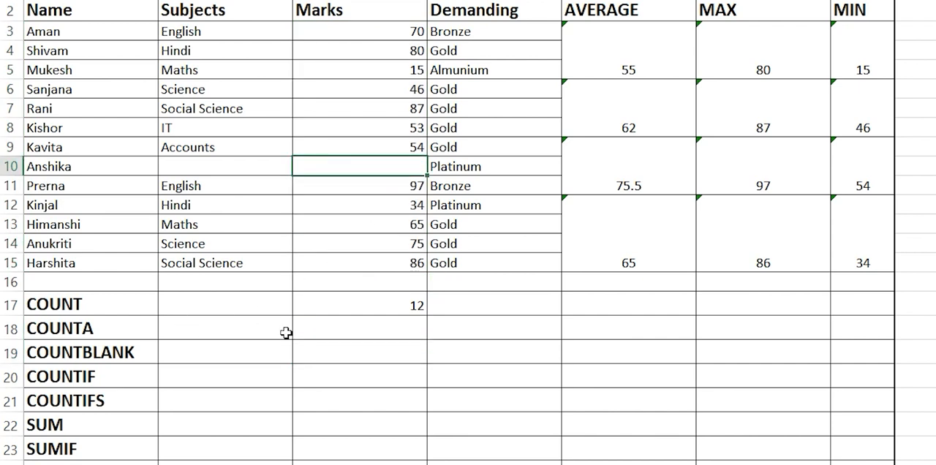
# Step: Enter a COUNTA formula over B3:B15 in B18 to count the filled Subjects cells, and compare it with the COUNT cell
pyautogui.click(95, 328)
pyautogui.click(222, 328)
pyautogui.write('=C')
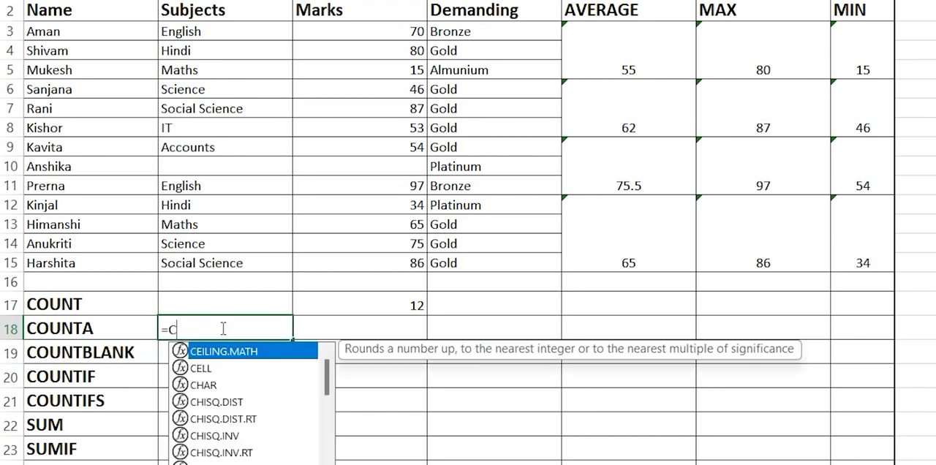
pyautogui.write('OUNT')
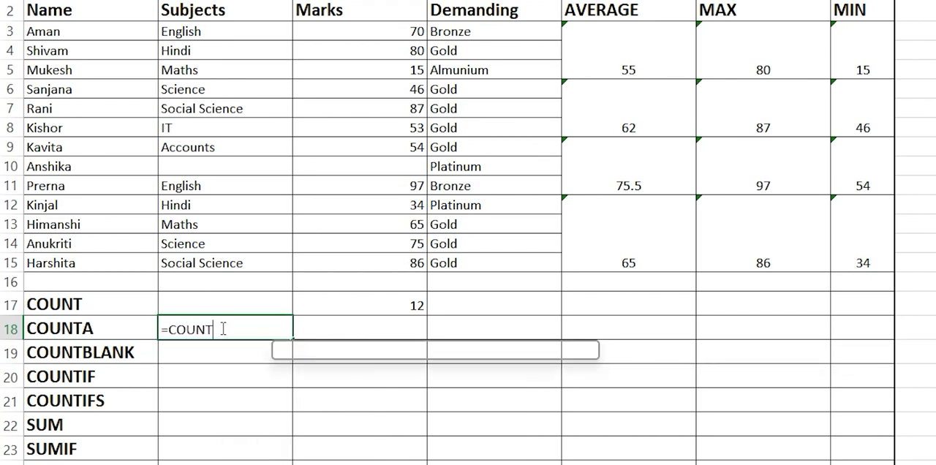
pyautogui.write('A(')
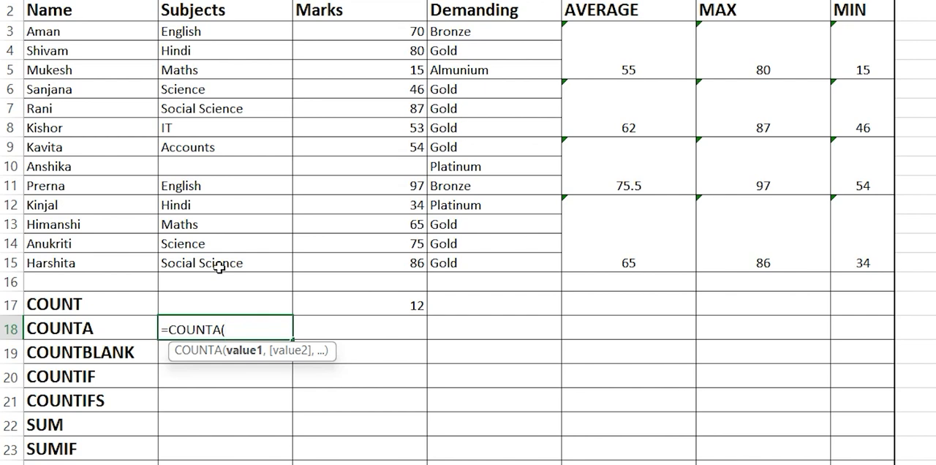
pyautogui.moveTo(261, 38); pyautogui.dragTo(243, 263)
pyautogui.press('Return')
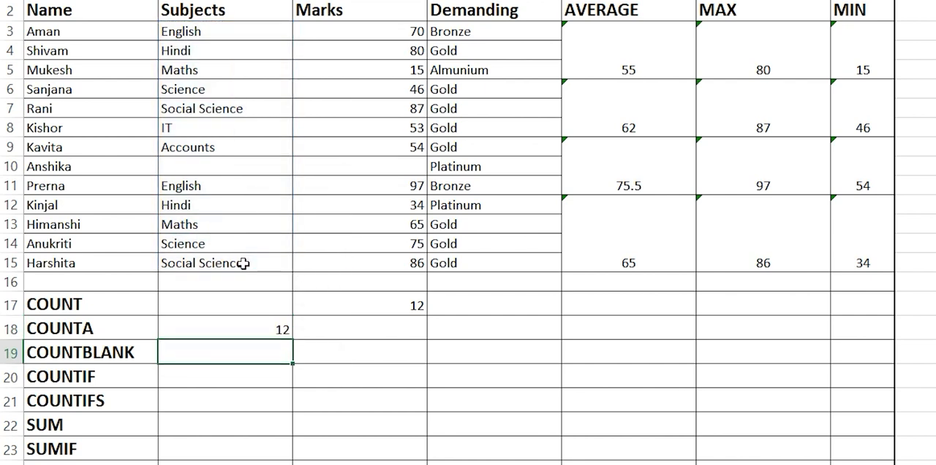
pyautogui.click(253, 417)
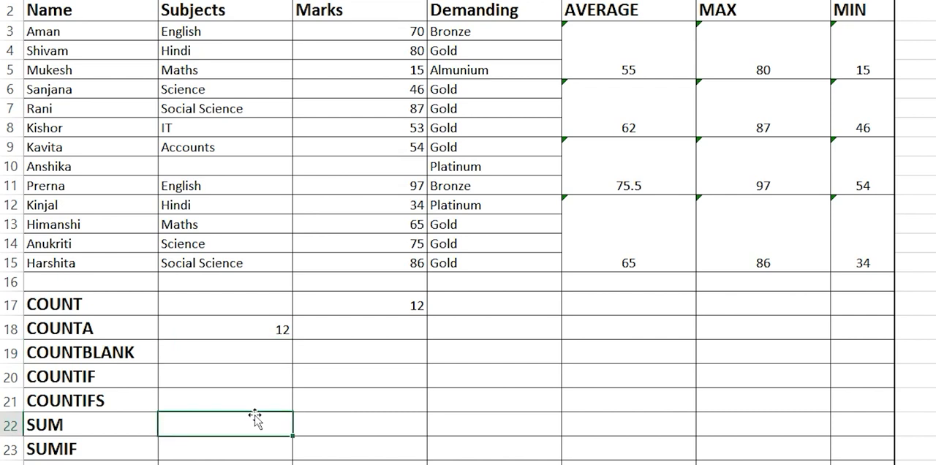
pyautogui.click(248, 327)
pyautogui.click(344, 313)
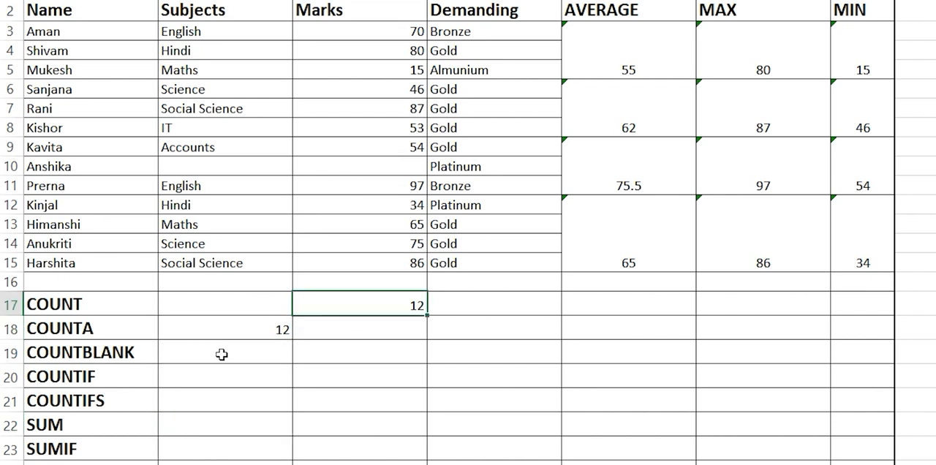
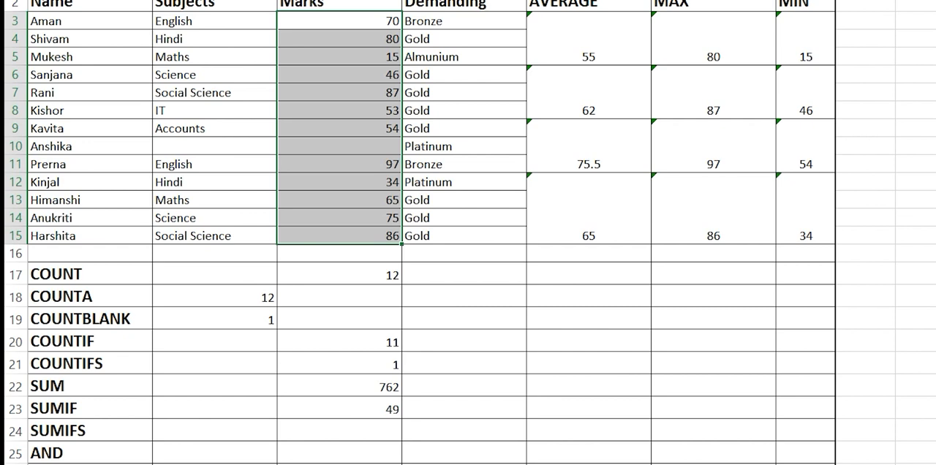
# Step: Highlight the marks in C3:C15 that are less than 40 with Light Red Fill with Dark Red Text, and compare them with the SUMIF cell
pyautogui.click(812, 1)
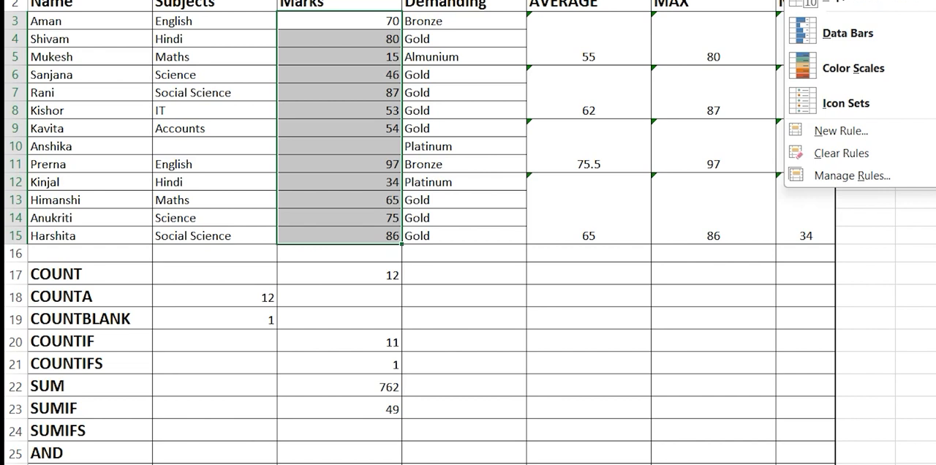
pyautogui.click(935, 1)
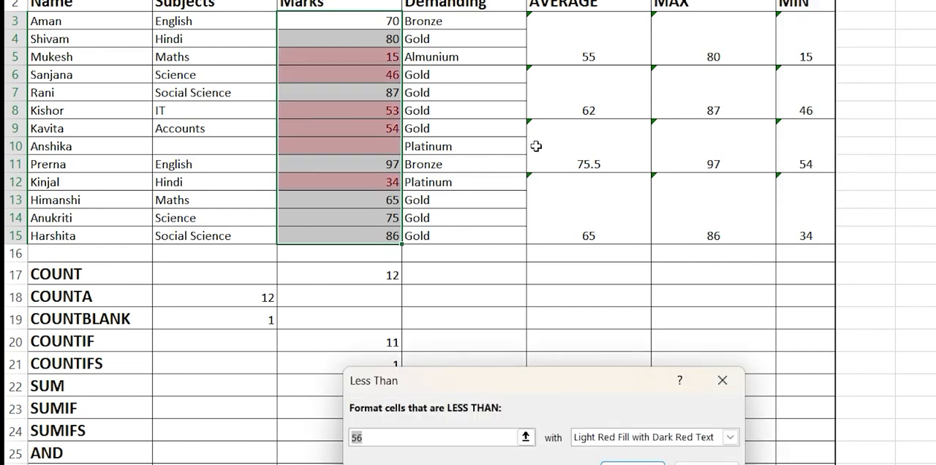
pyautogui.write('40')
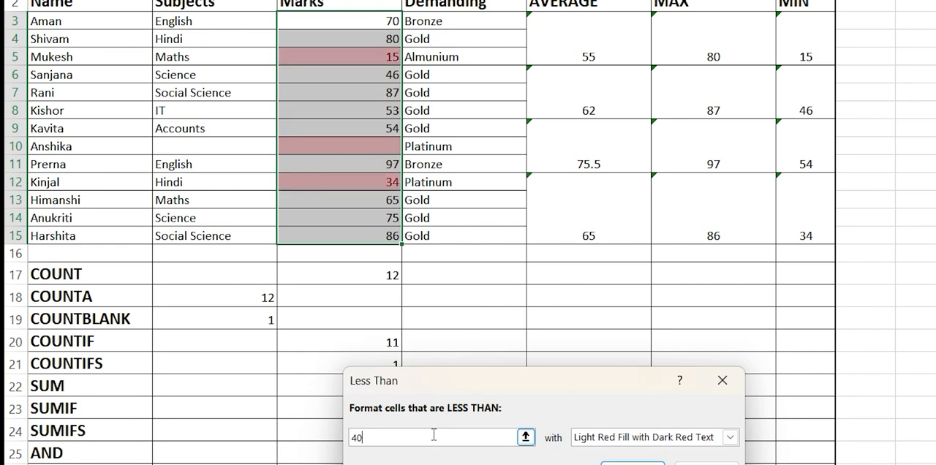
pyautogui.press('Return')
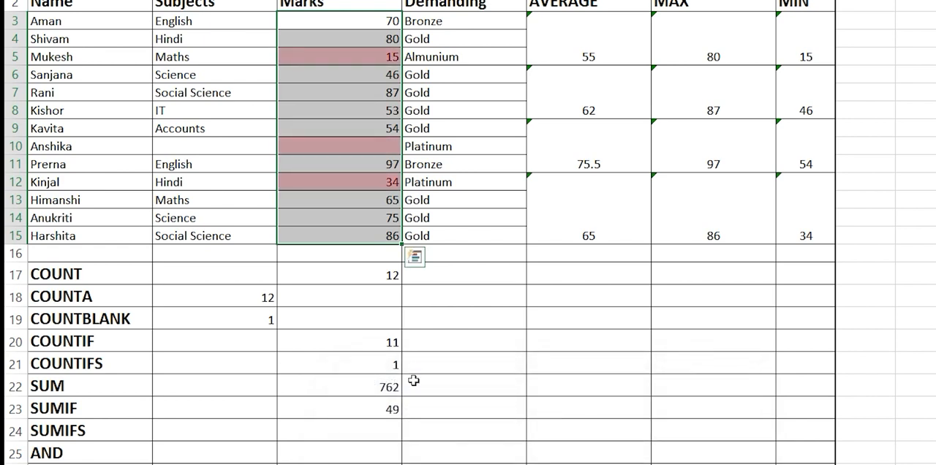
pyautogui.click(436, 318)
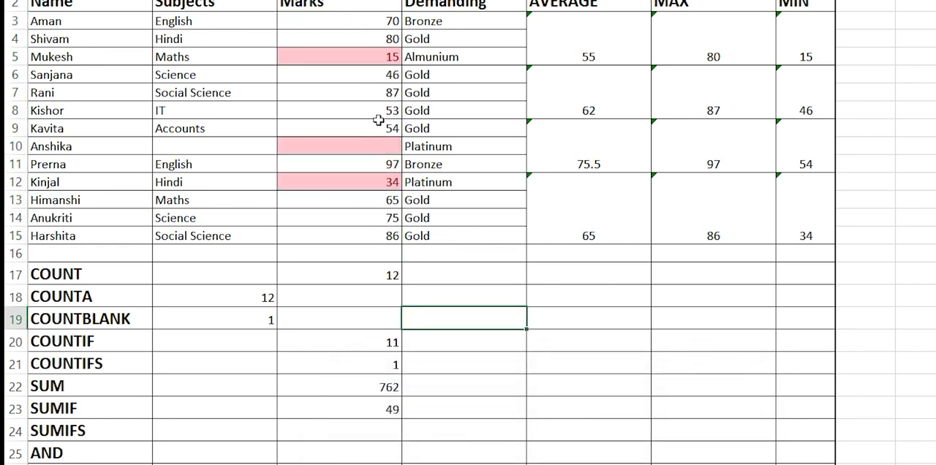
pyautogui.click(366, 181)
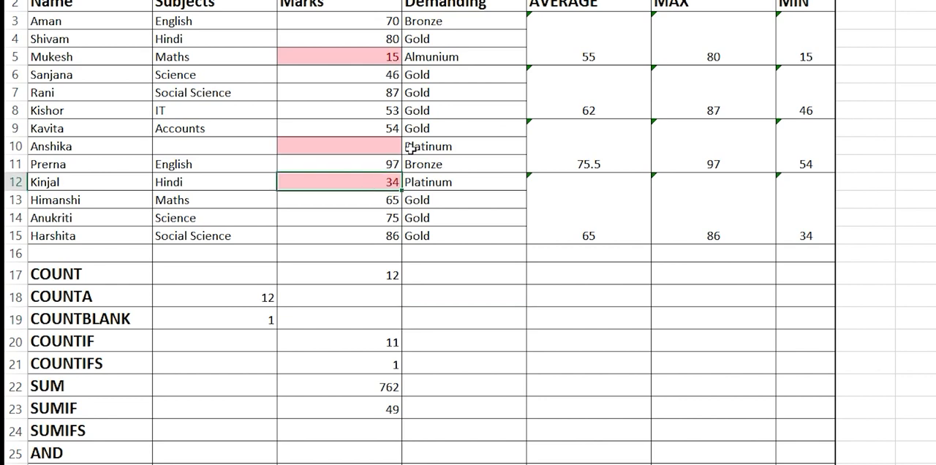
pyautogui.click(374, 59)
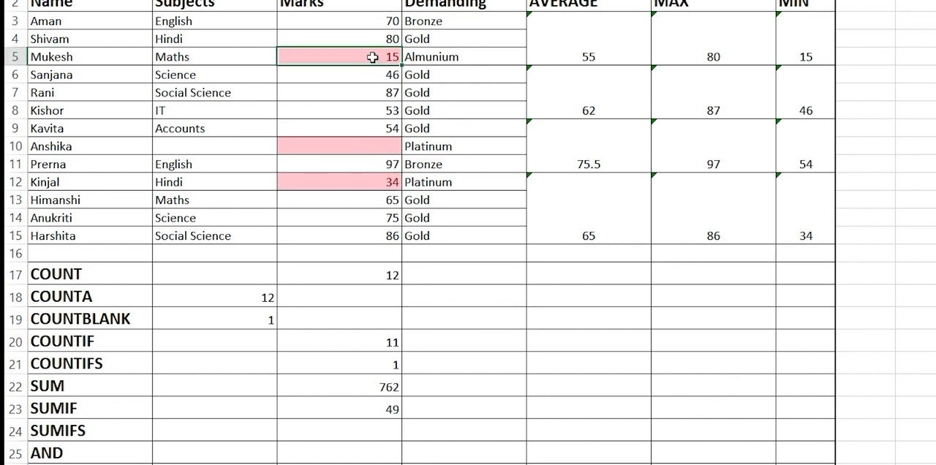
pyautogui.click(381, 412)
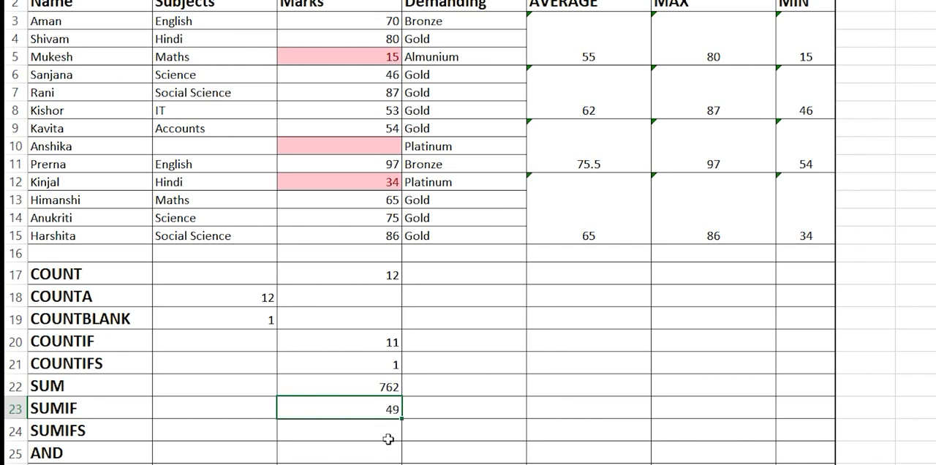
# Step: Widen the Marks 2 column D beside Marks to about the width of its neighbouring columns
pyautogui.click(390, 439)
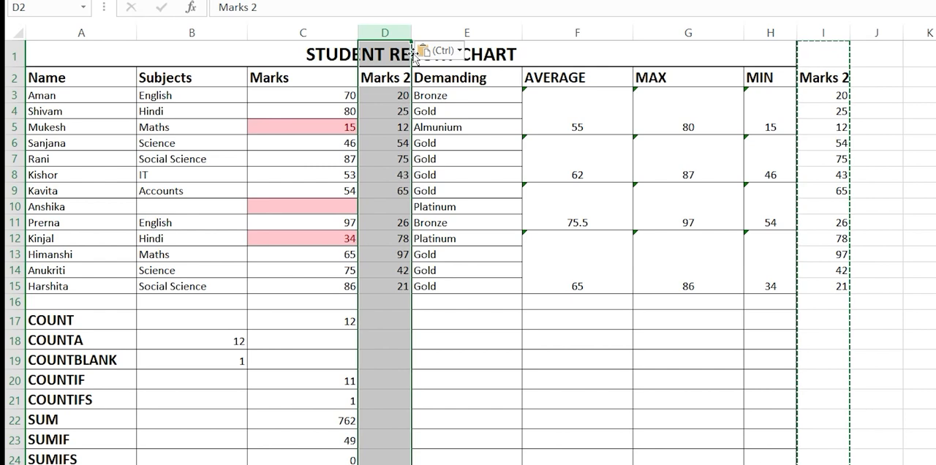
pyautogui.moveTo(410, 34); pyautogui.dragTo(454, 34)
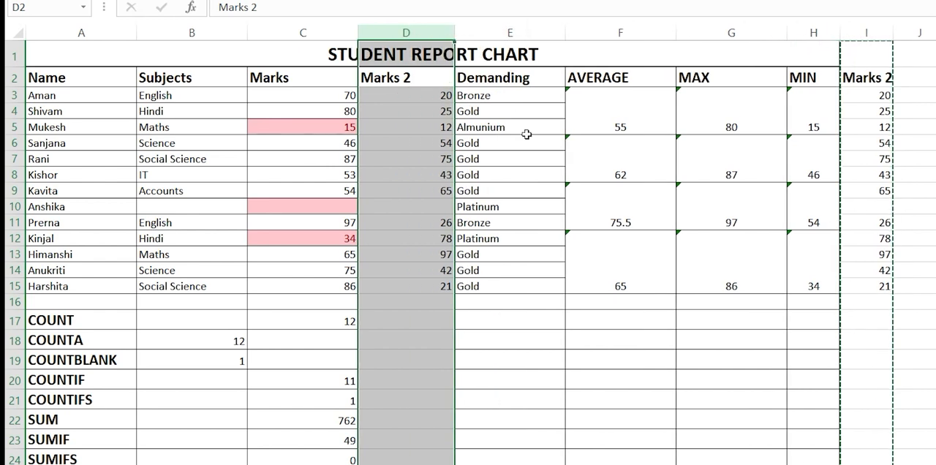
pyautogui.click(536, 320)
pyautogui.click(478, 383)
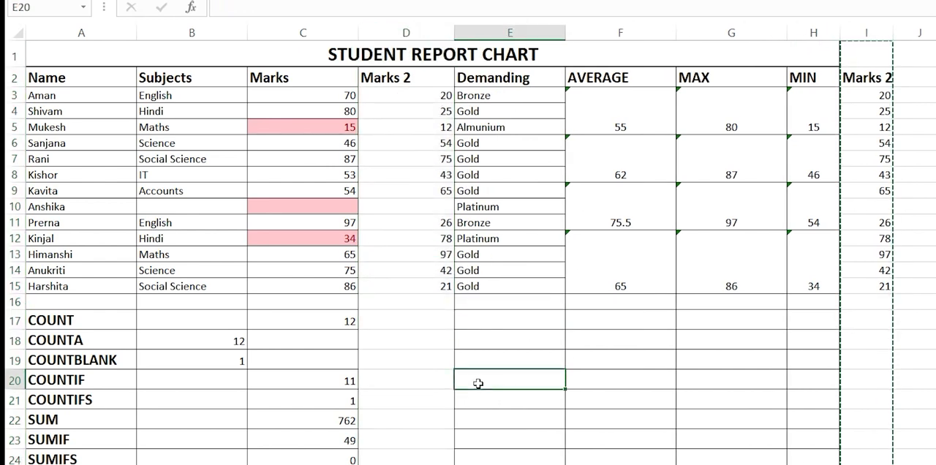
pyautogui.click(408, 302)
# Step: Change the C24 formula to =SUMIFS(C3:C15,E3:E15,"Platinum",D3:D15,">50") and check it against both Platinum rows
pyautogui.click(300, 454)
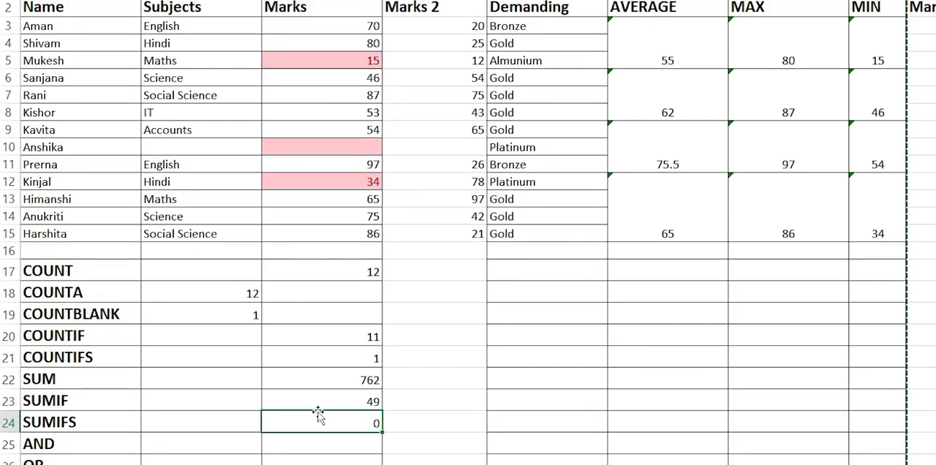
pyautogui.doubleClick(319, 412)
pyautogui.doubleClick(327, 419)
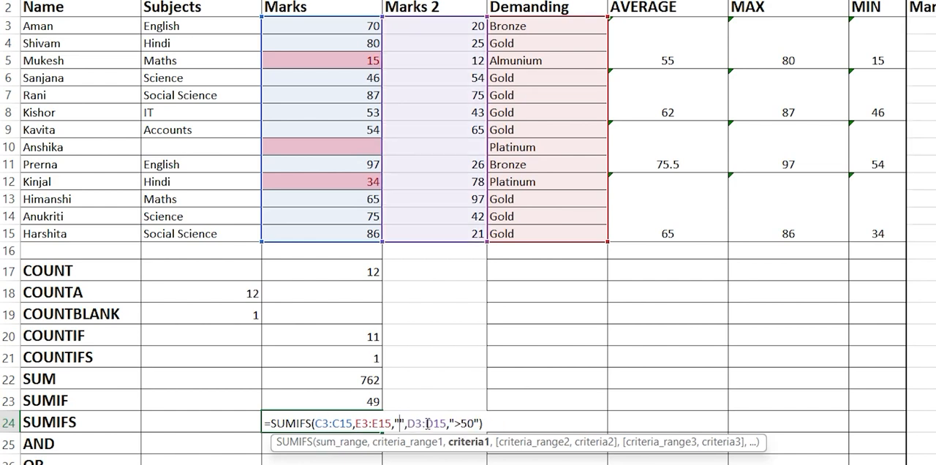
pyautogui.write('Platinum')
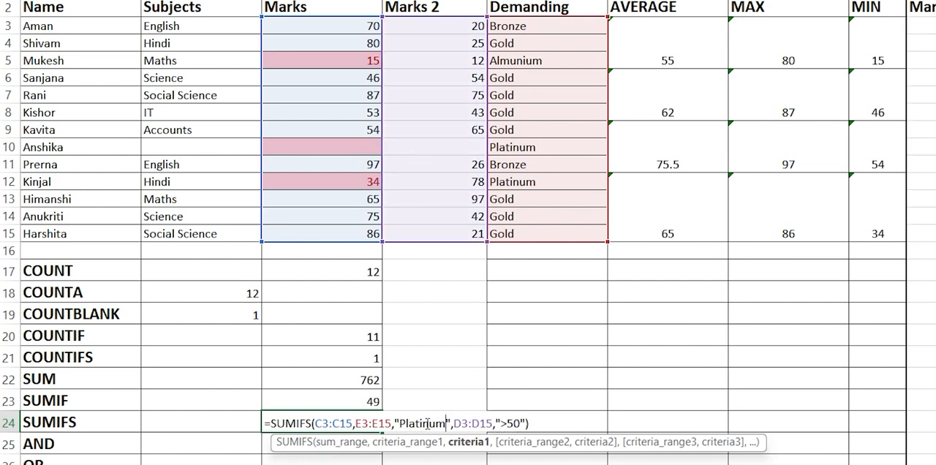
pyautogui.press('Return')
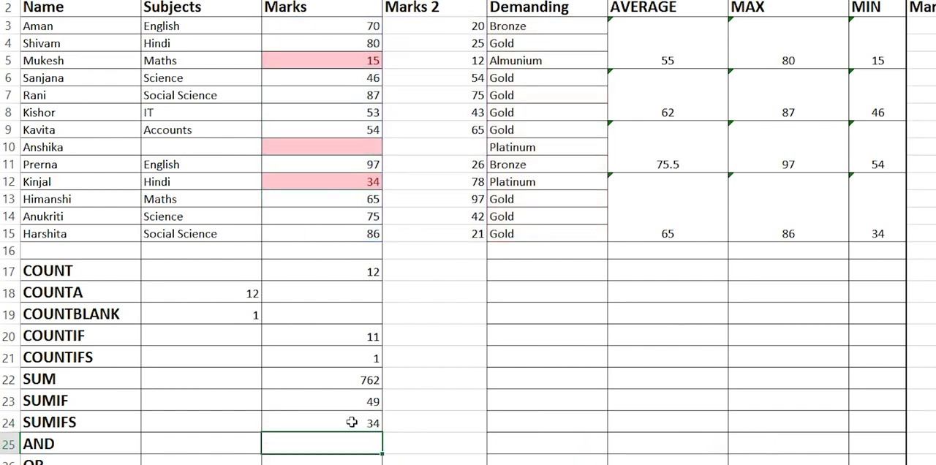
pyautogui.moveTo(521, 146); pyautogui.dragTo(366, 146)
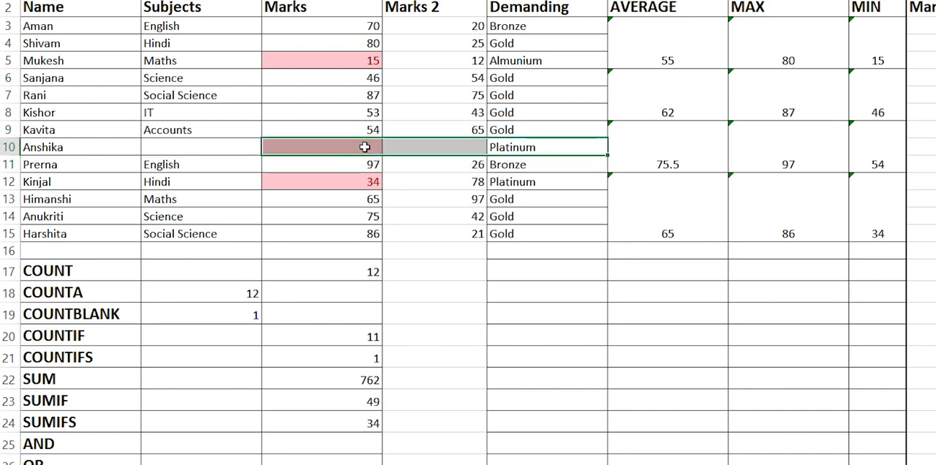
pyautogui.moveTo(518, 183); pyautogui.dragTo(379, 184)
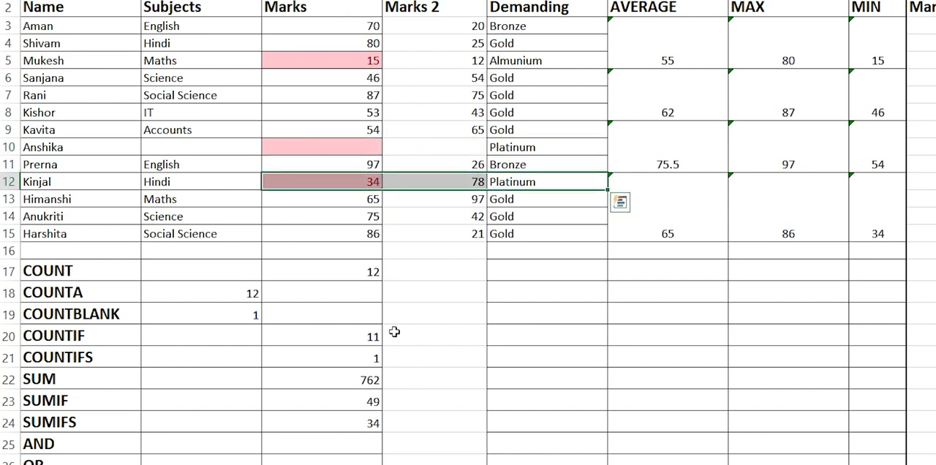
# Step: Examine the sum range C3:C15 and first criteria range E3:E15 in the C24 SUMIFS formula, keeping the formula intact
pyautogui.click(351, 420)
pyautogui.doubleClick(351, 421)
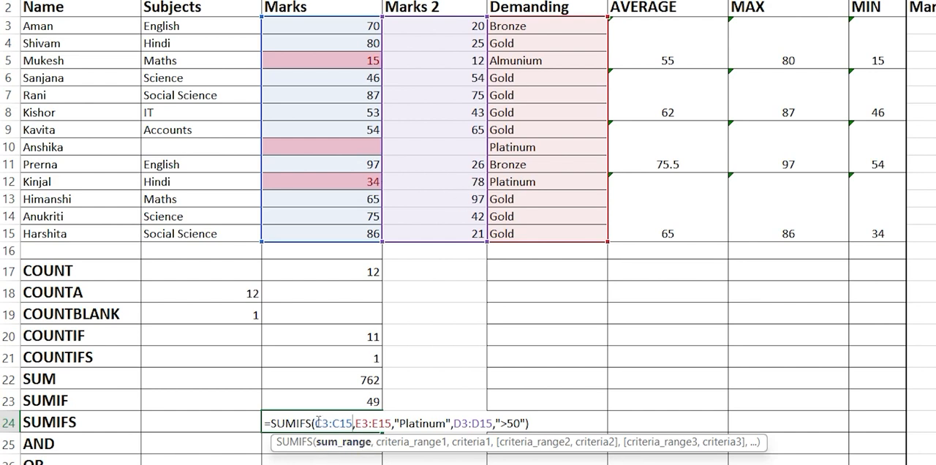
pyautogui.moveTo(314, 423); pyautogui.dragTo(392, 416)
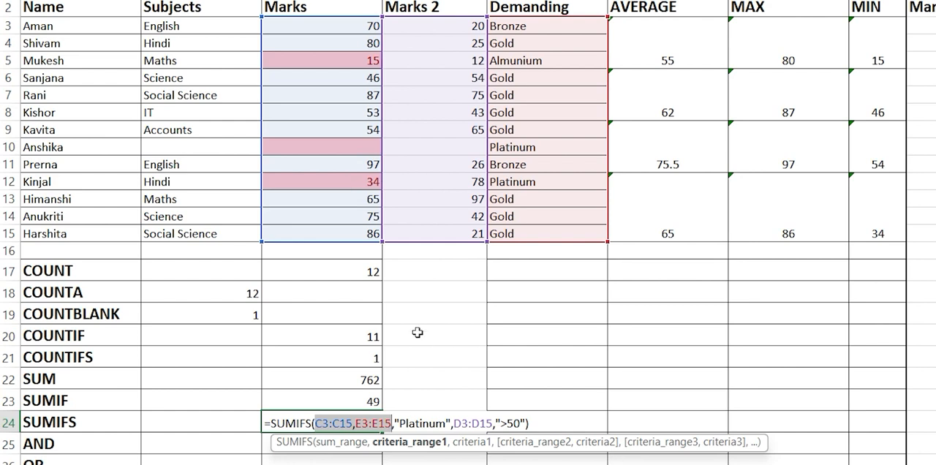
pyautogui.click(353, 359)
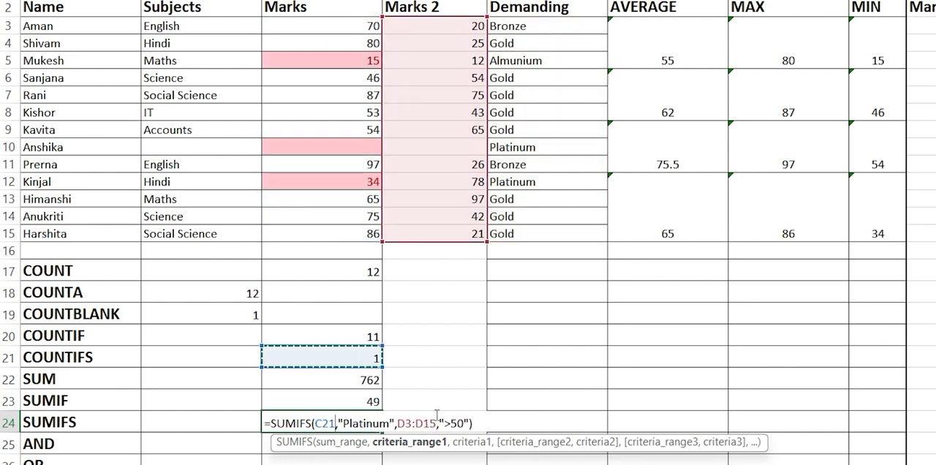
pyautogui.hotkey('ctrl', 'z')
pyautogui.click(538, 423)
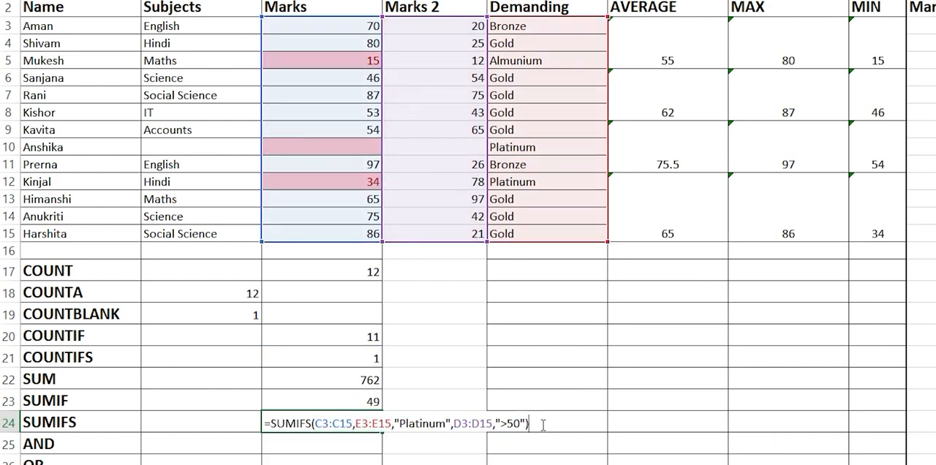
pyautogui.press('Return')
pyautogui.click(330, 423)
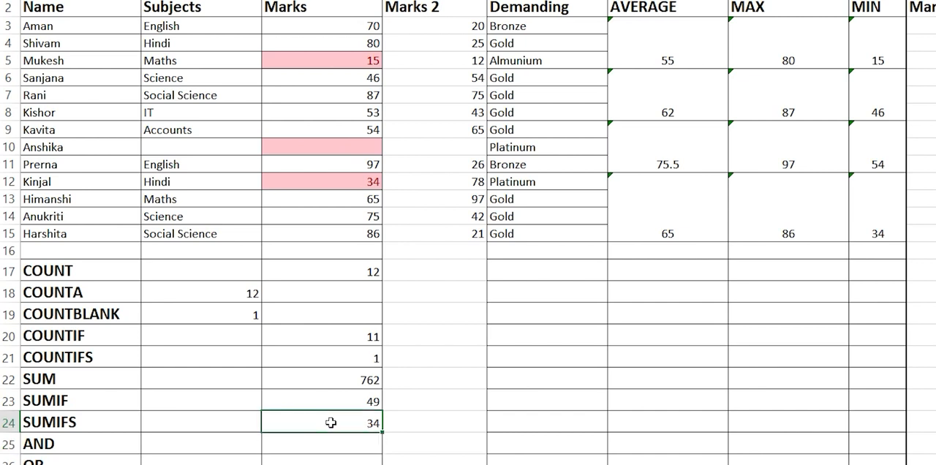
pyautogui.doubleClick(330, 423)
pyautogui.moveTo(393, 423); pyautogui.dragTo(315, 423)
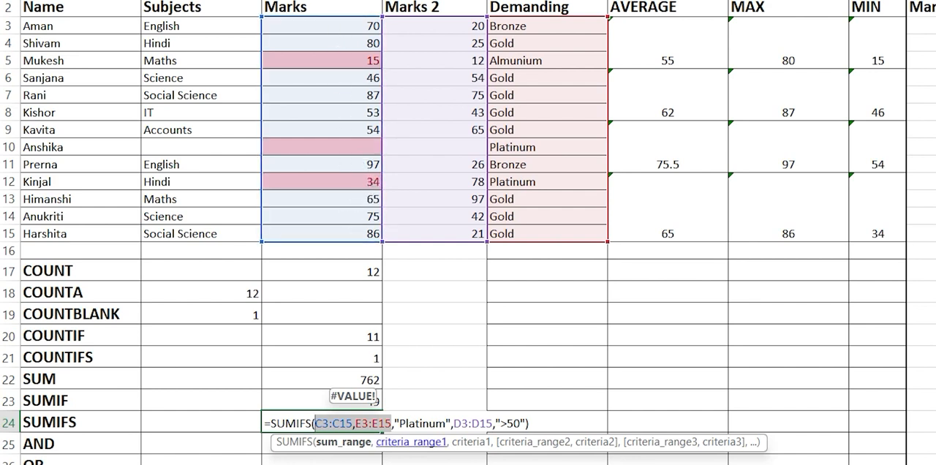
pyautogui.press('Return')
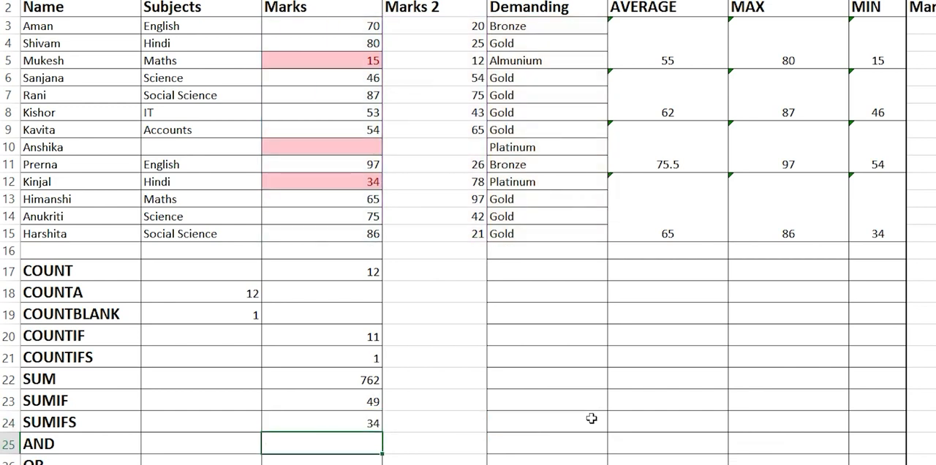
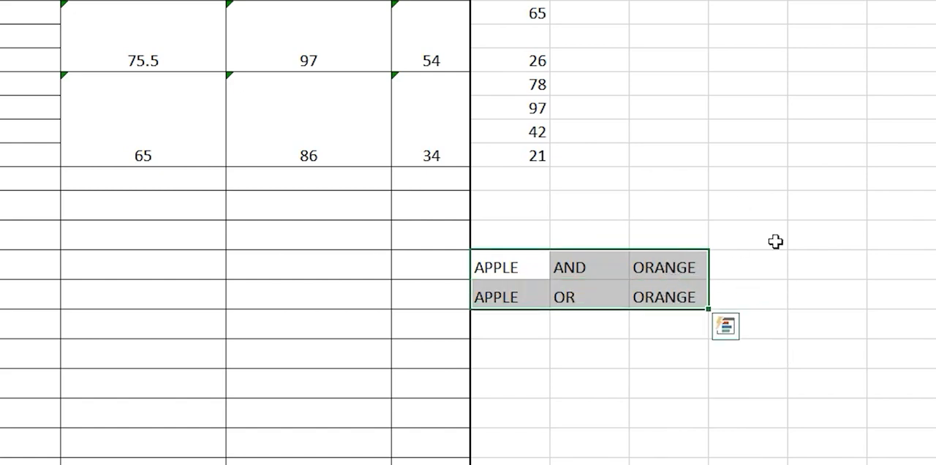
# Step: Widen column L to about twice its width and join APPLE and ORANGE in L19 with =CONCATENATE(I19,K19)
pyautogui.moveTo(760, 269); pyautogui.dragTo(776, 286)
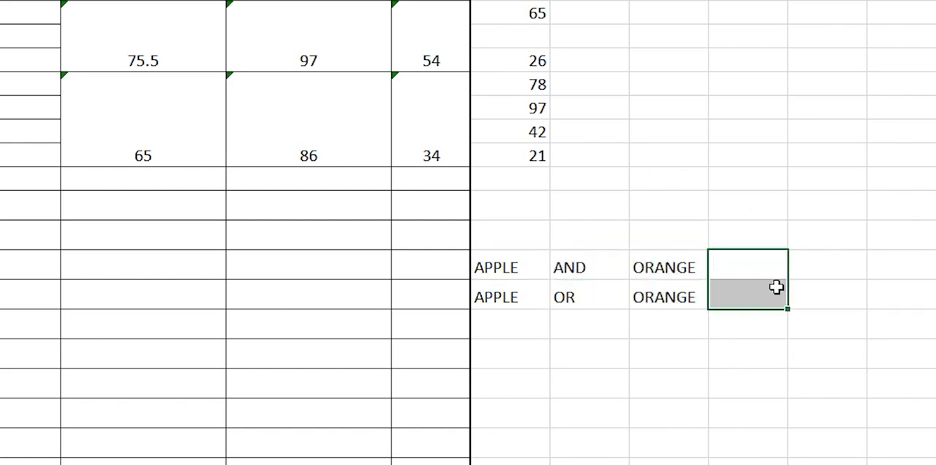
pyautogui.moveTo(787, 0); pyautogui.dragTo(867, 0)
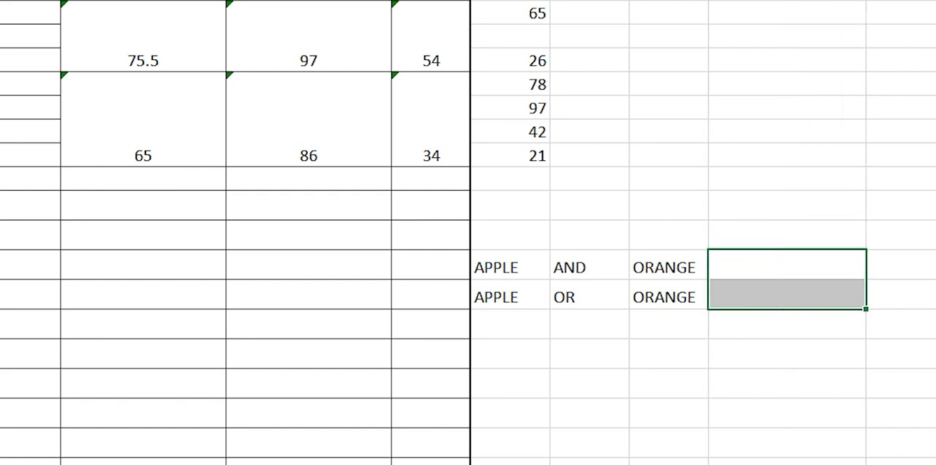
pyautogui.doubleClick(771, 262)
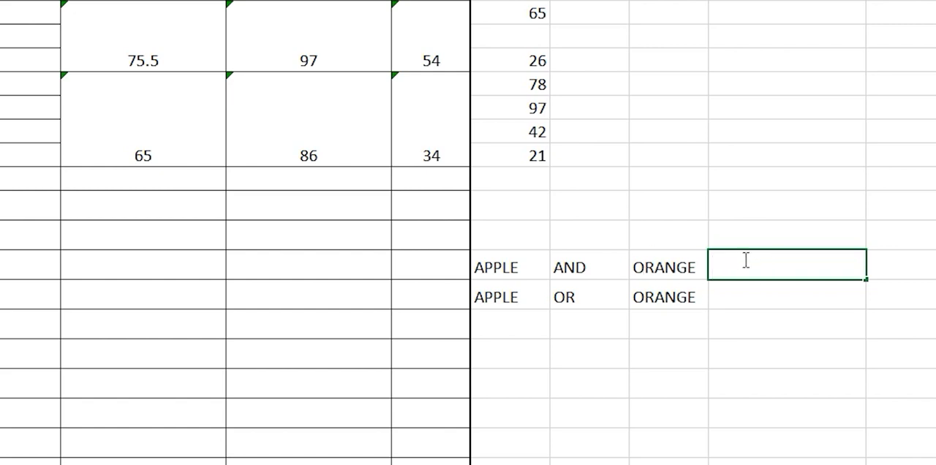
pyautogui.write('=CON')
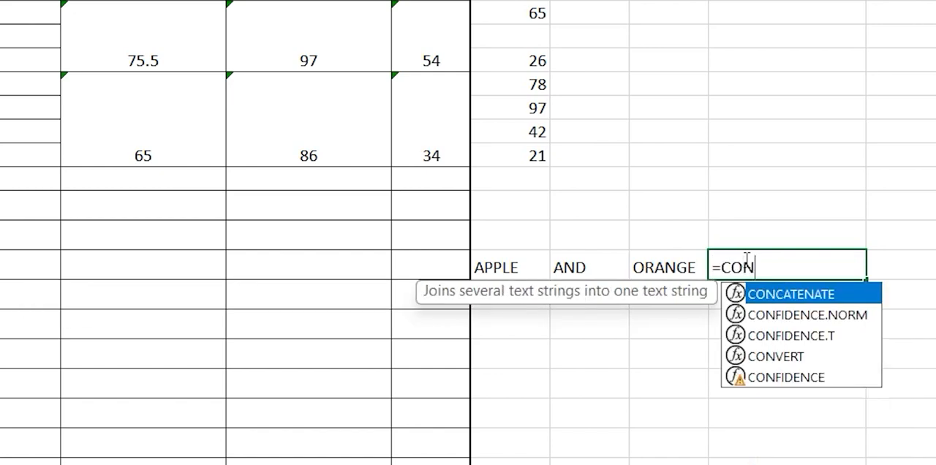
pyautogui.press('Tab')
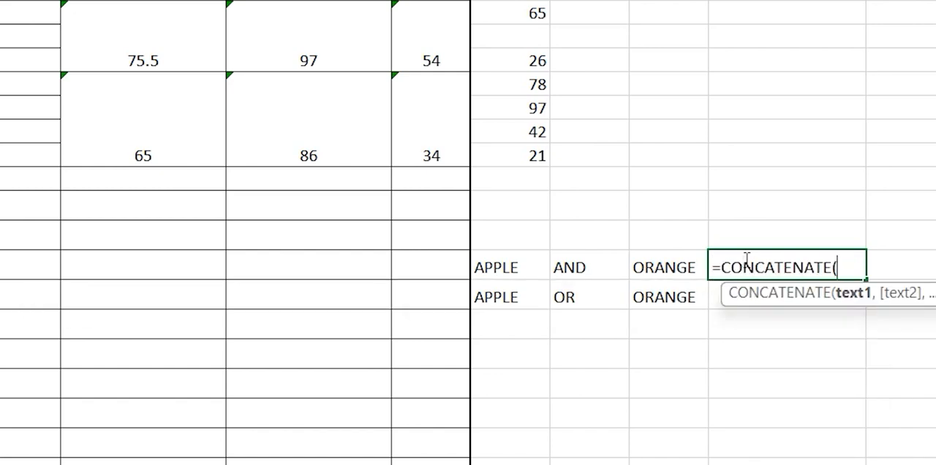
pyautogui.click(517, 270)
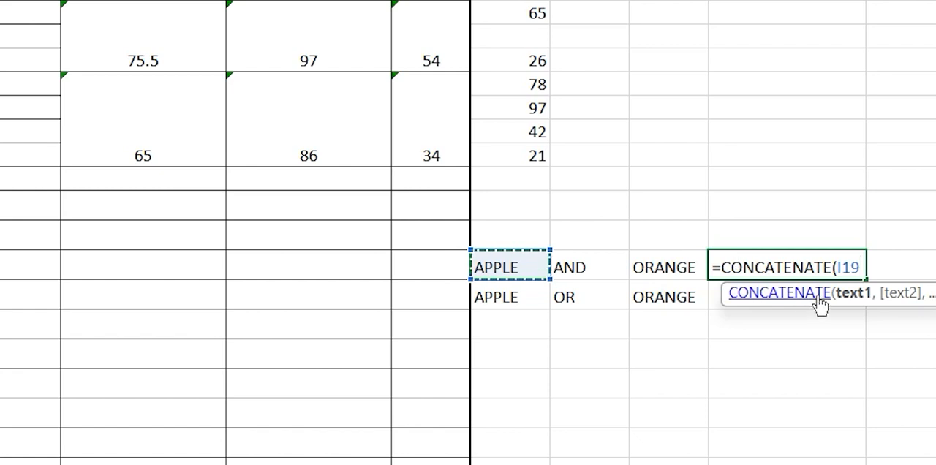
pyautogui.write(',')
pyautogui.click(664, 268)
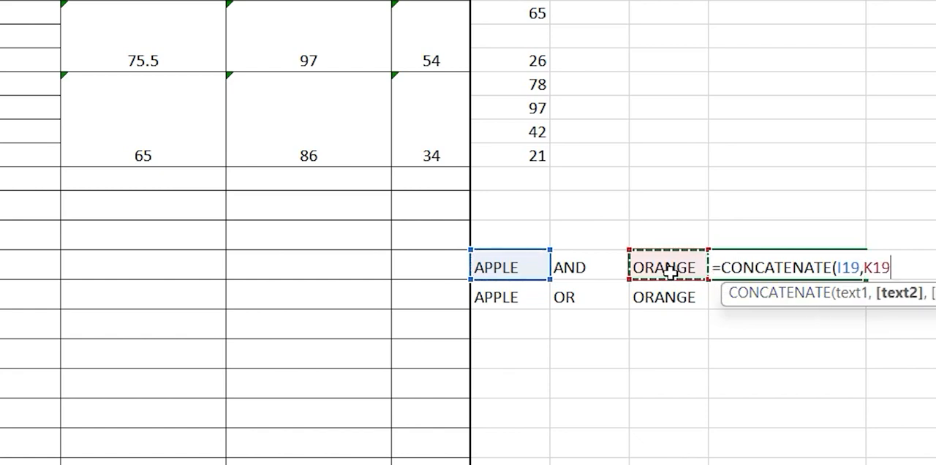
pyautogui.press('Return')
pyautogui.click(804, 267)
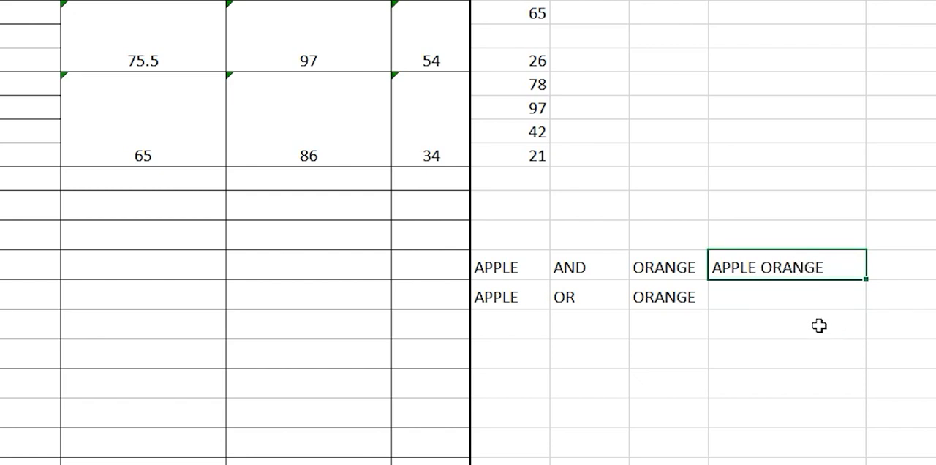
pyautogui.click(829, 293)
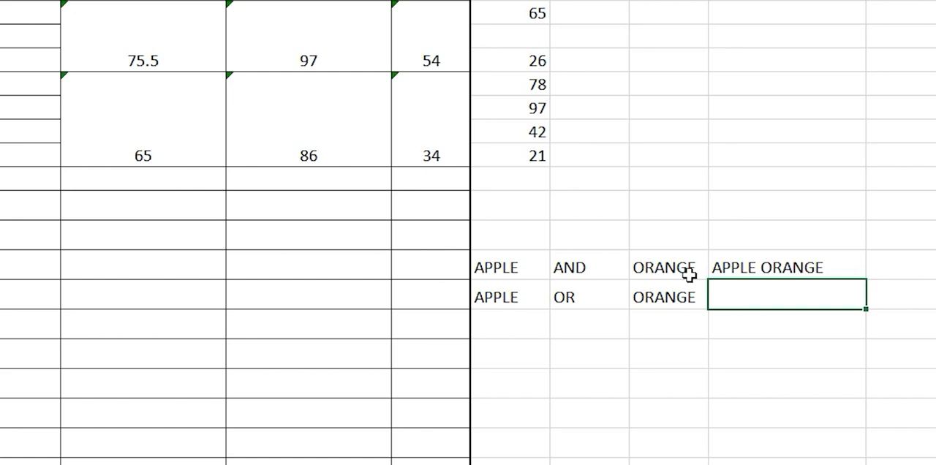
pyautogui.doubleClick(760, 293)
pyautogui.moveTo(495, 258); pyautogui.dragTo(833, 293)
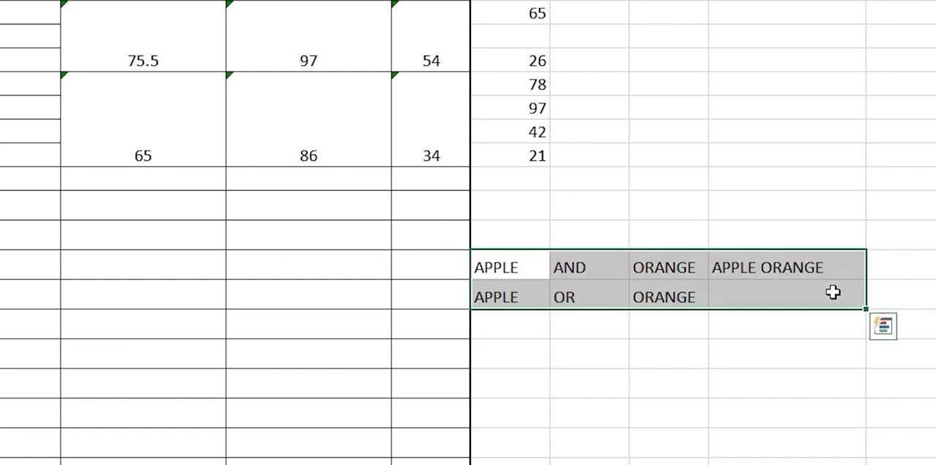
pyautogui.press('BackSpace')
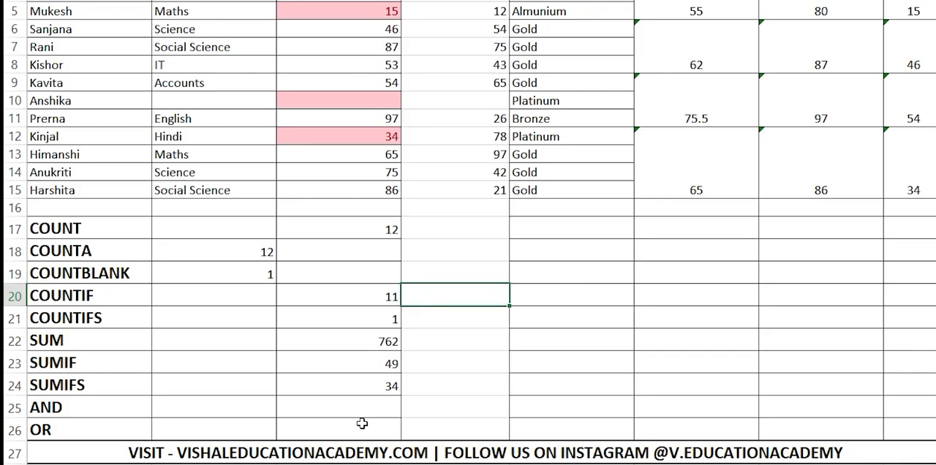
pyautogui.click(369, 408)
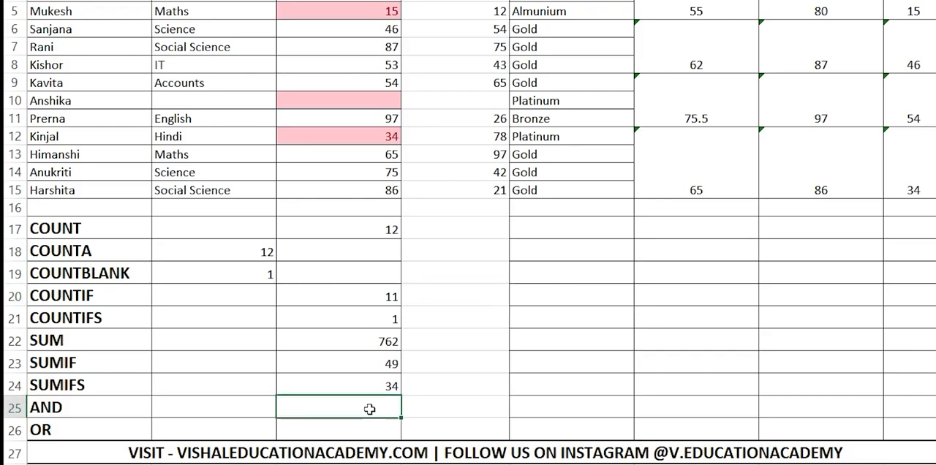
pyautogui.write('=')
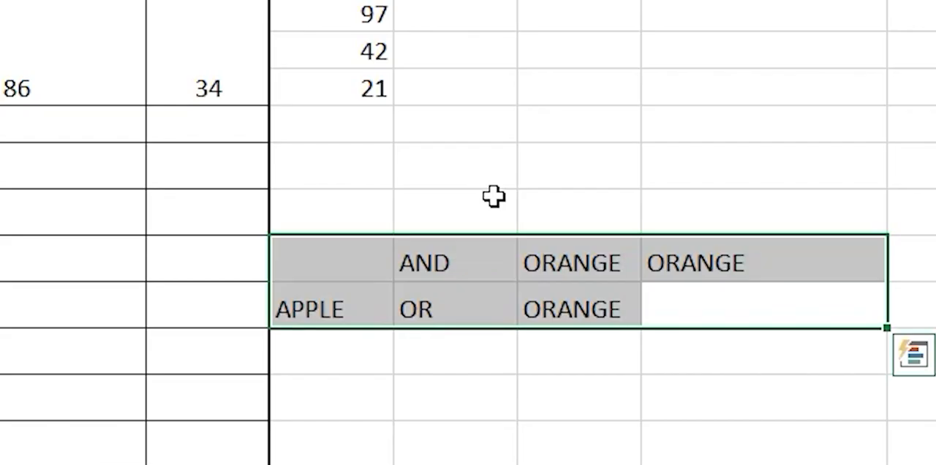
pyautogui.click(505, 397)
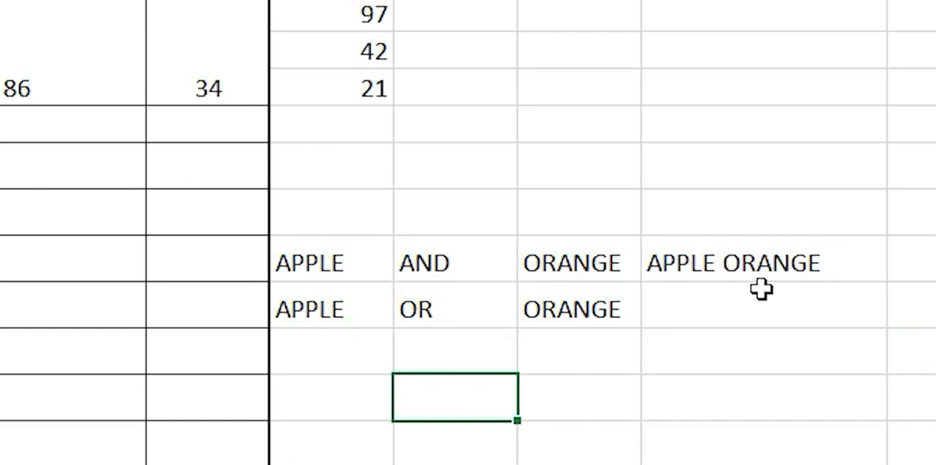
# Step: Compare the APPLE AND ORANGE cells in I19:K19 with the joined text in L19
pyautogui.moveTo(384, 261); pyautogui.dragTo(564, 271)
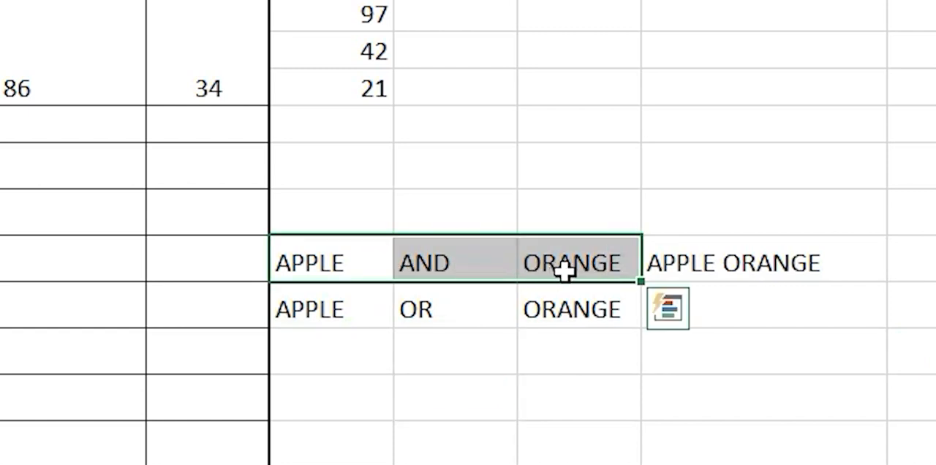
pyautogui.click(704, 264)
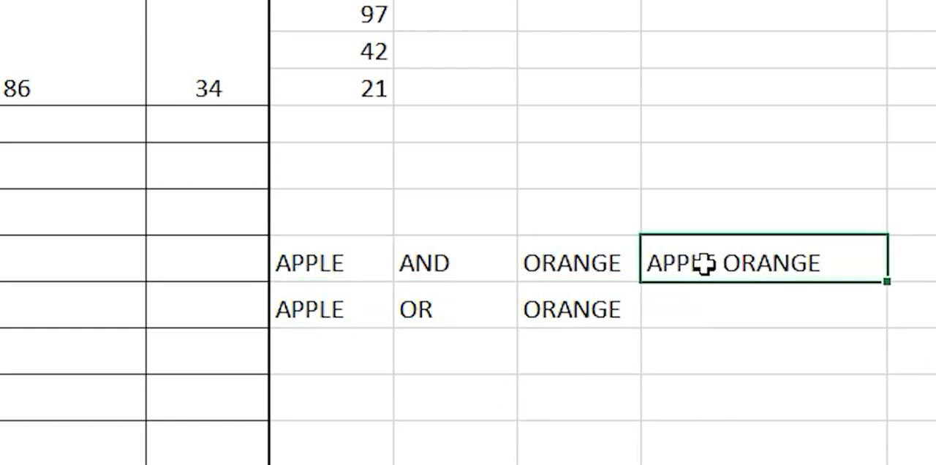
pyautogui.click(932, 271)
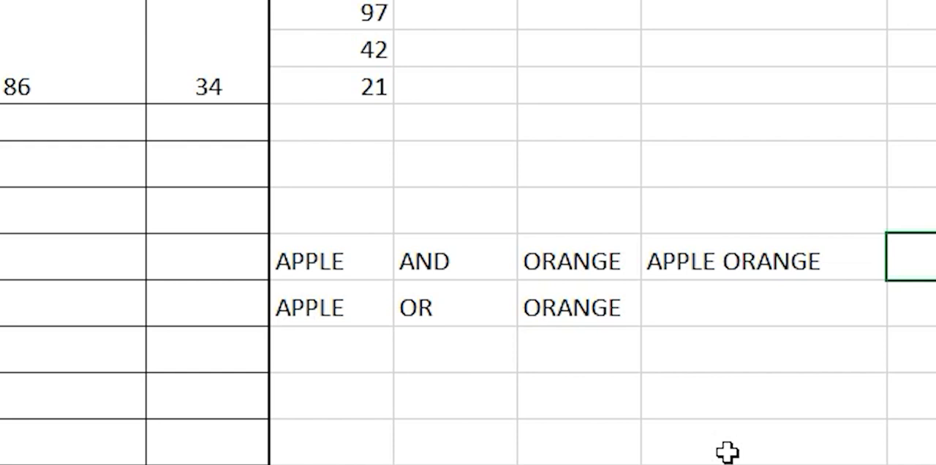
# Step: Enter APPLE YA ORANGE in L20 as the outcome of the APPLE OR ORANGE example
pyautogui.click(834, 287)
pyautogui.write('APLLE')
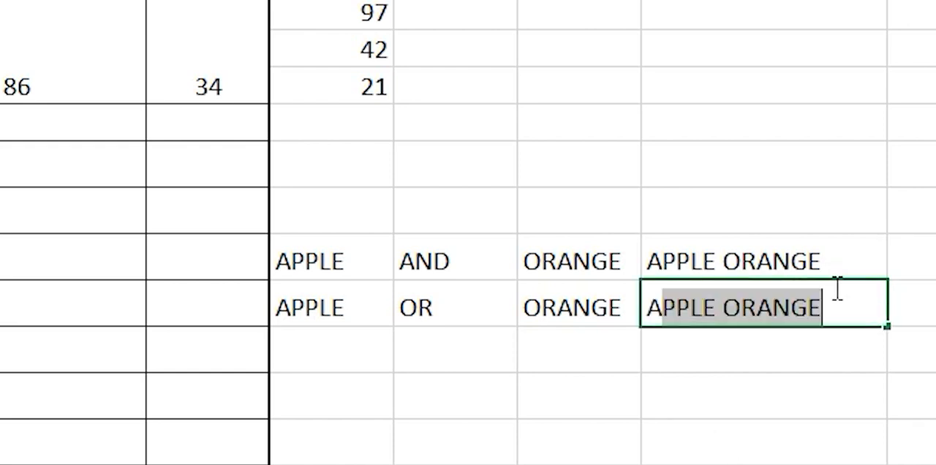
pyautogui.press('BackSpace')
pyautogui.press('BackSpace')
pyautogui.press('BackSpace')
pyautogui.write('P')
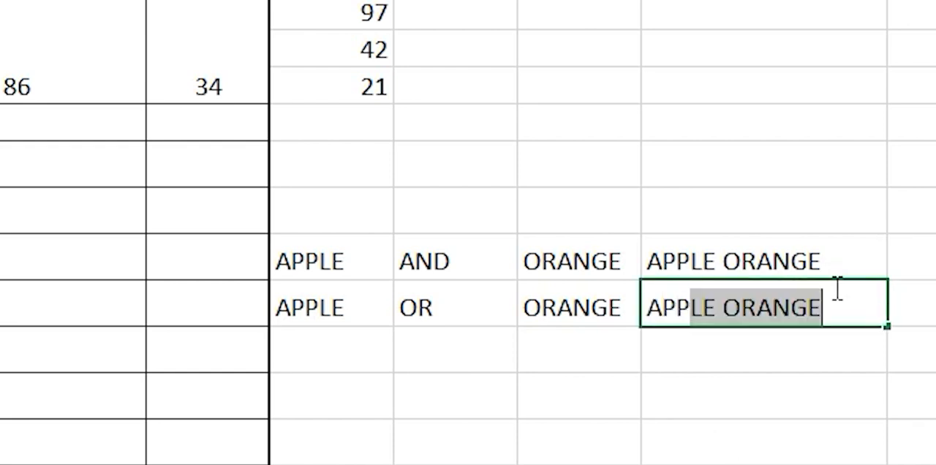
pyautogui.write('LE YA PR')
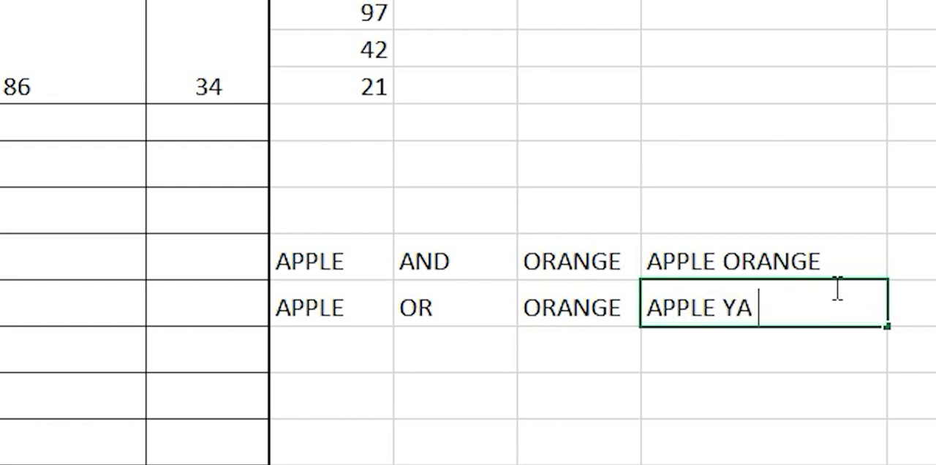
pyautogui.press('BackSpace')
pyautogui.press('BackSpace')
pyautogui.press('BackSpace')
pyautogui.write('ORANGE')
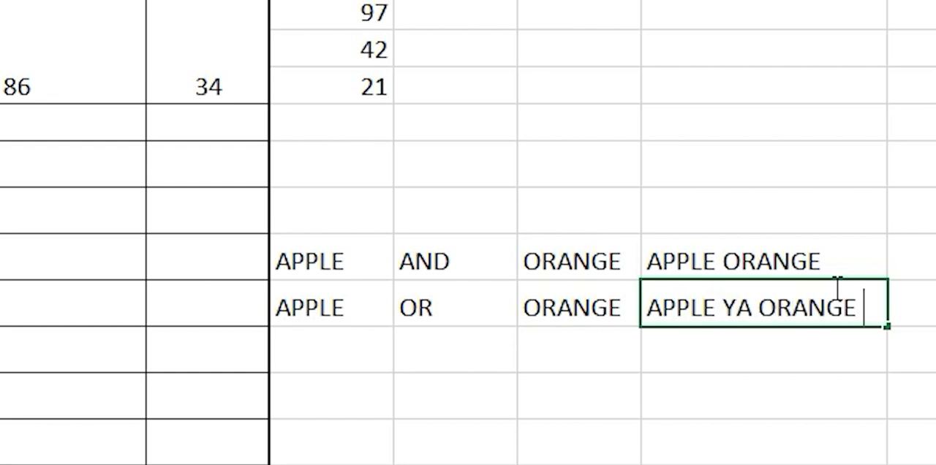
pyautogui.click(923, 394)
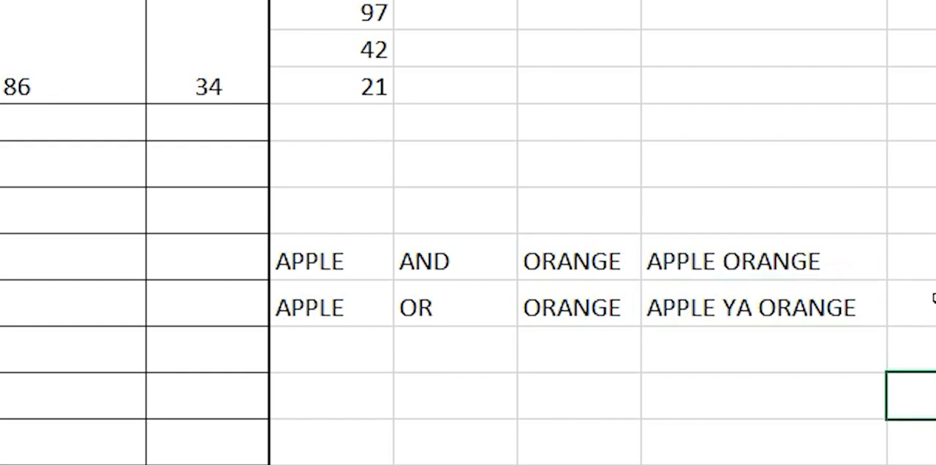
pyautogui.click(934, 299)
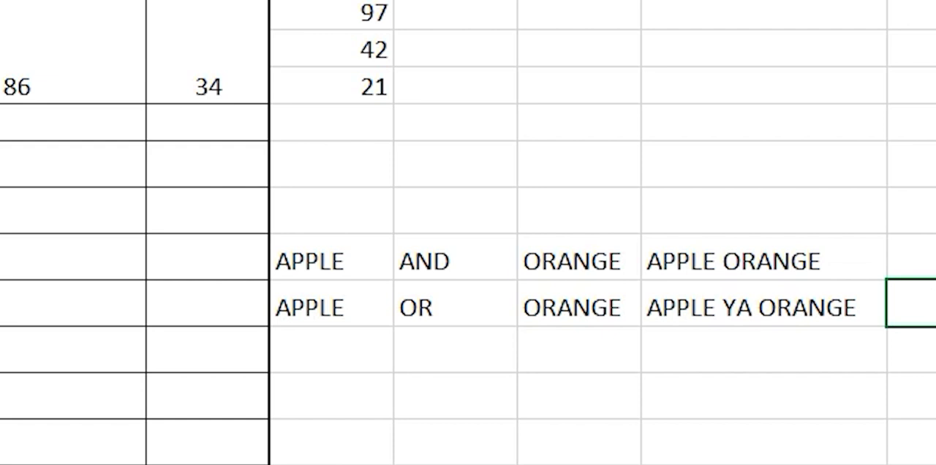
# Step: Clear the contents of the whole AND/OR example block in I19:L20
pyautogui.click(1, 430)
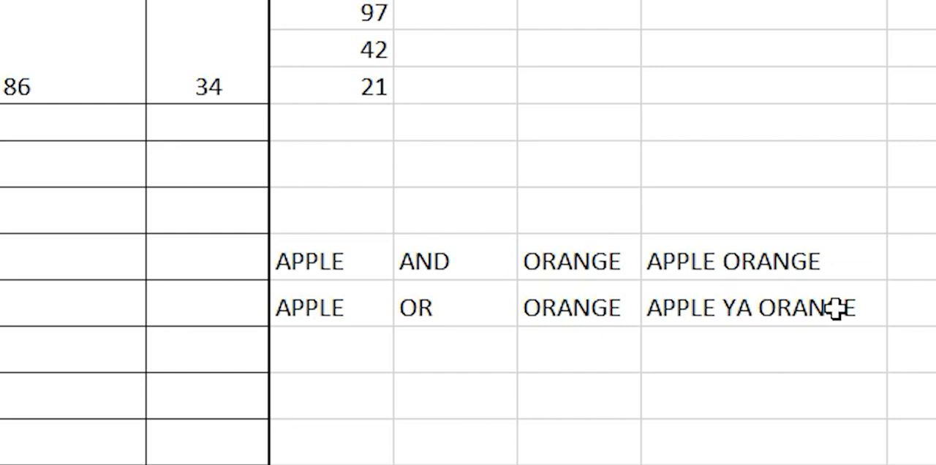
pyautogui.moveTo(863, 317); pyautogui.dragTo(324, 274)
pyautogui.press('Delete')
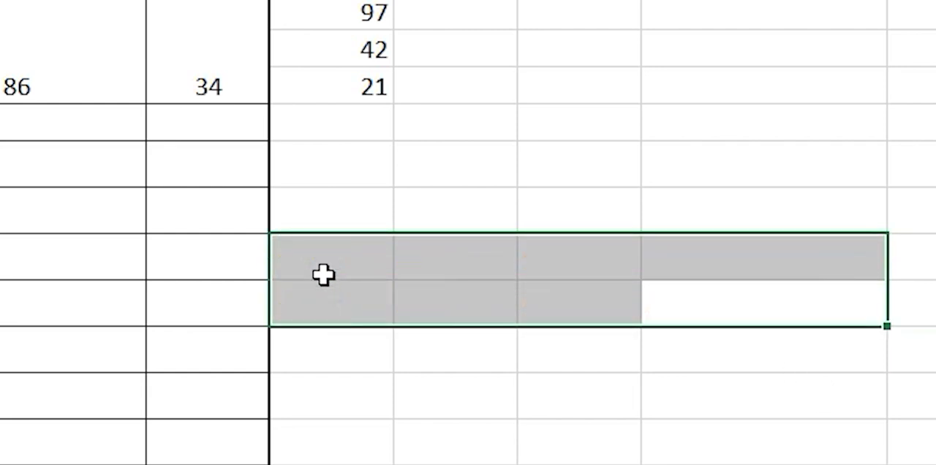
# Step: Start an AND formula in C25 with the first student's mark, C3, in its first logical argument
pyautogui.click(322, 3)
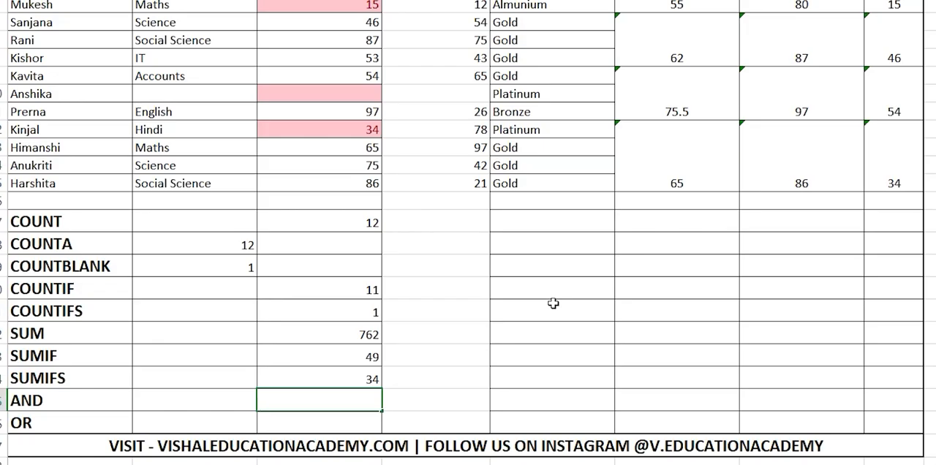
pyautogui.write('=AND')
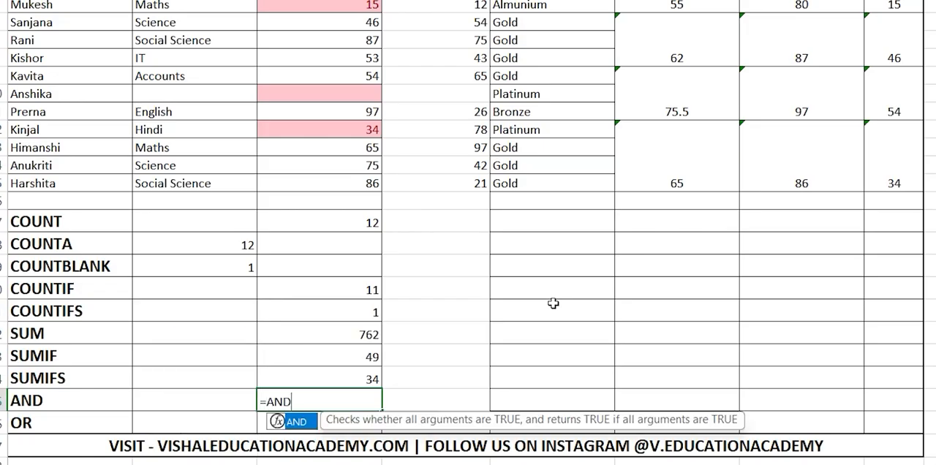
pyautogui.write('(')
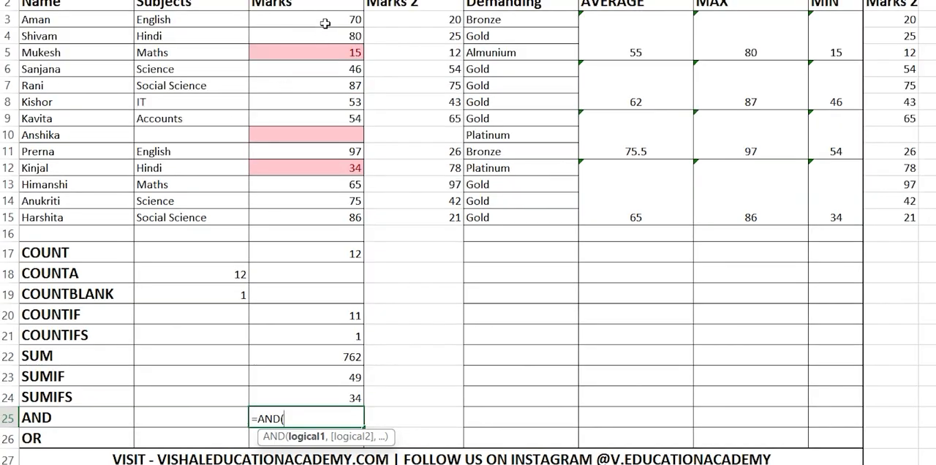
pyautogui.click(333, 18)
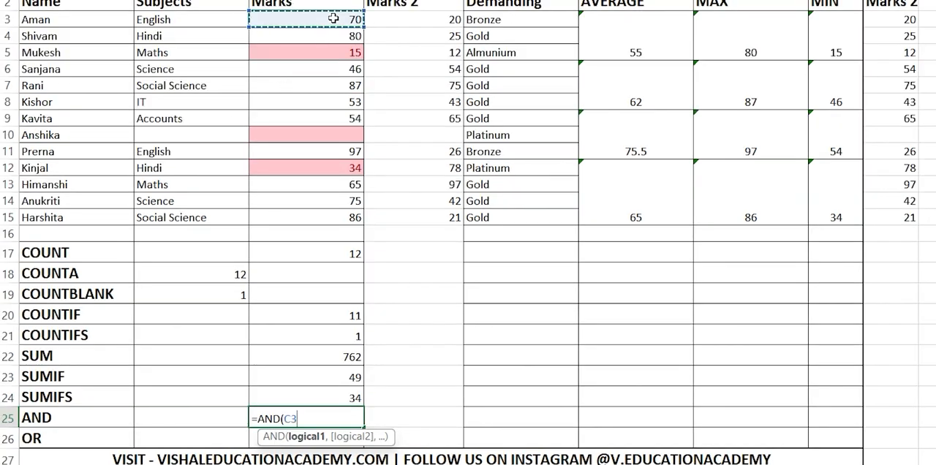
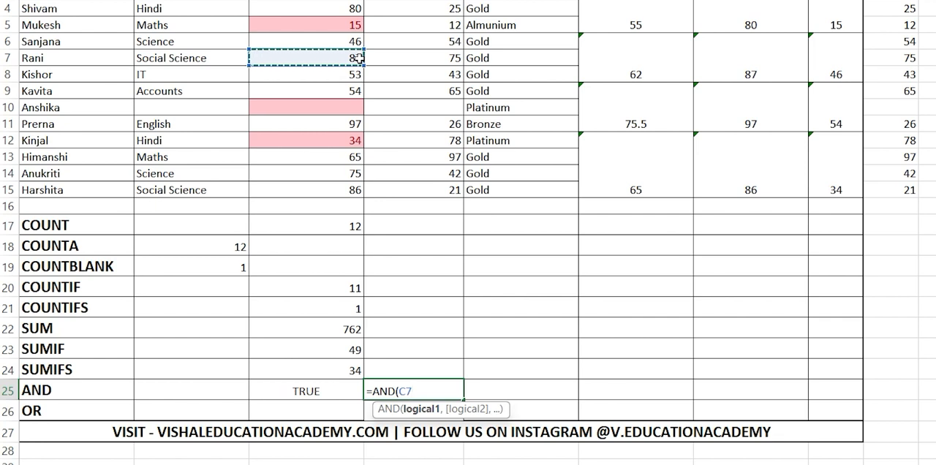
# Step: Complete the AND formula in D25 with the conditions C7>80 and E7="Gold"
pyautogui.write('>80')
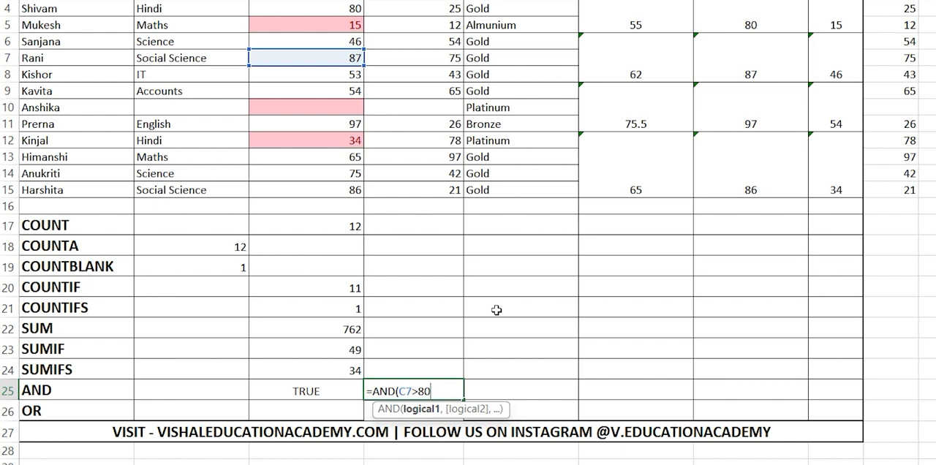
pyautogui.write(',')
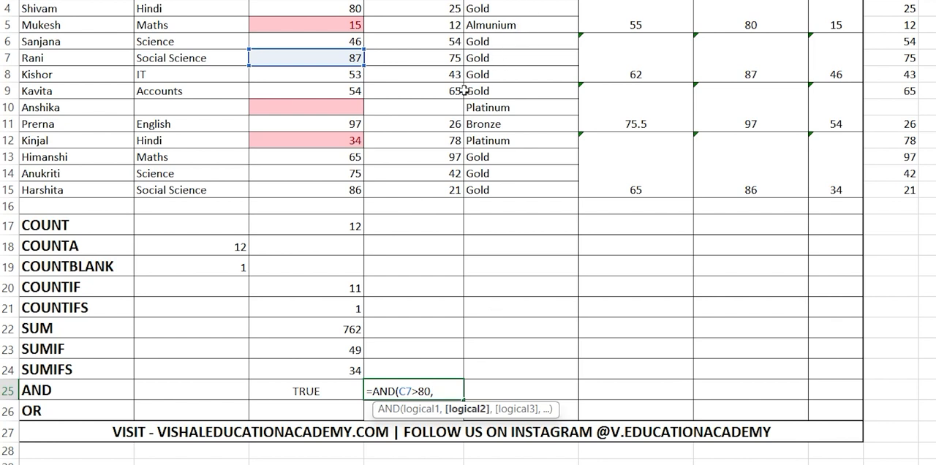
pyautogui.click(483, 57)
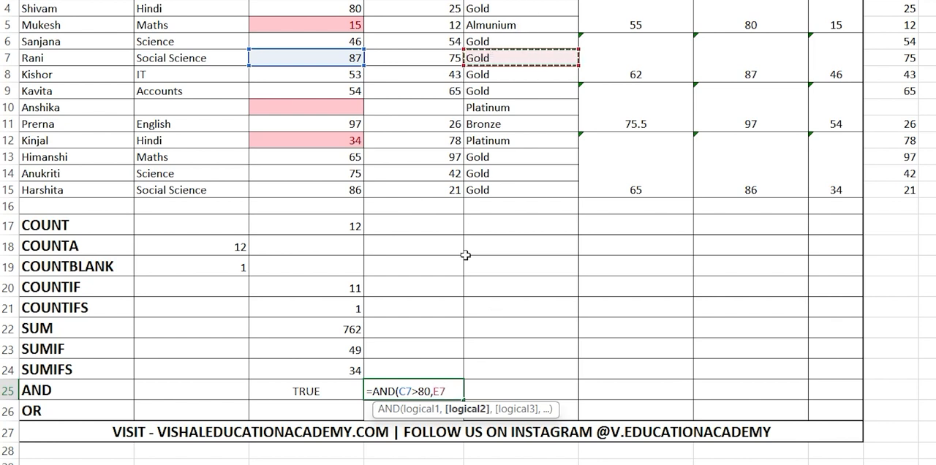
pyautogui.write('=')
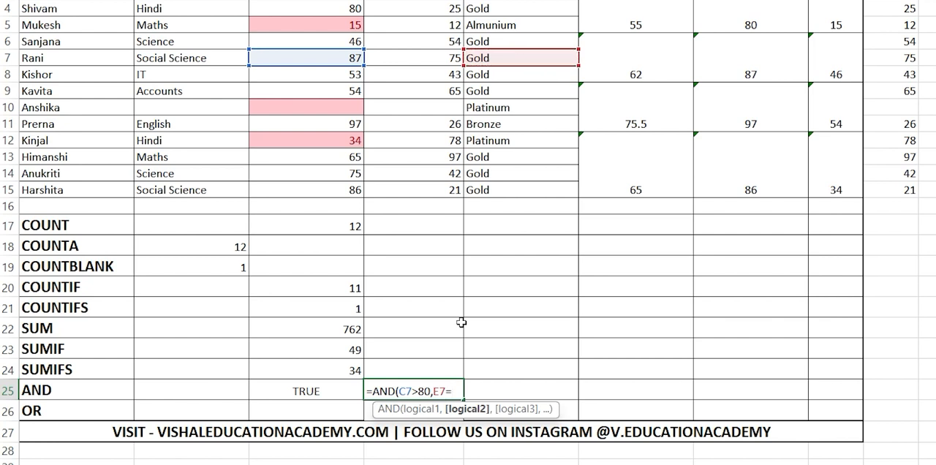
pyautogui.write('"Gold")')
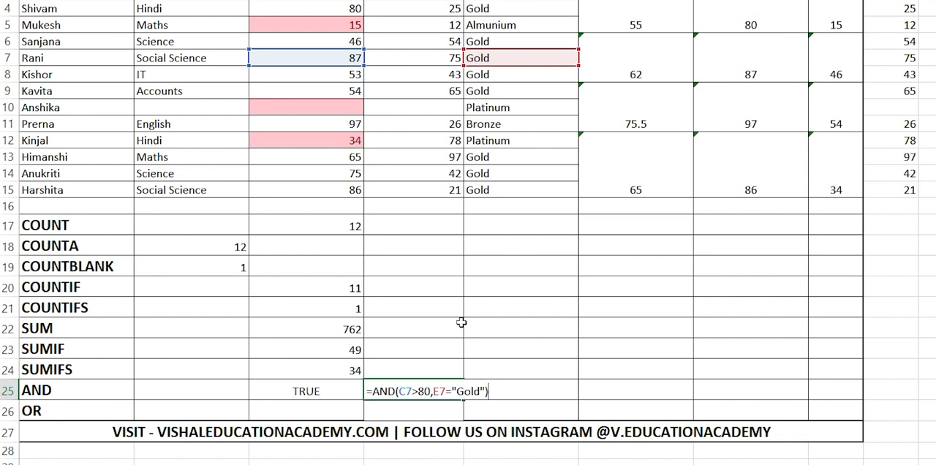
pyautogui.moveTo(425, 390); pyautogui.dragTo(399, 397)
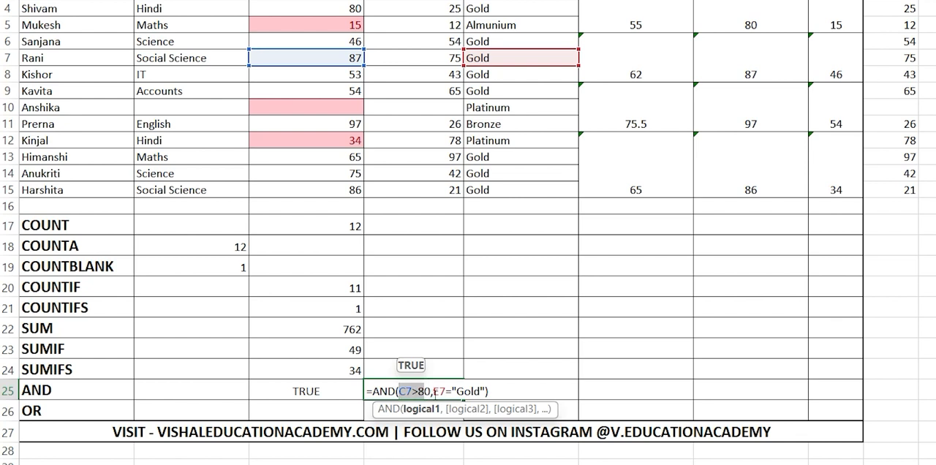
pyautogui.moveTo(485, 390); pyautogui.dragTo(439, 390)
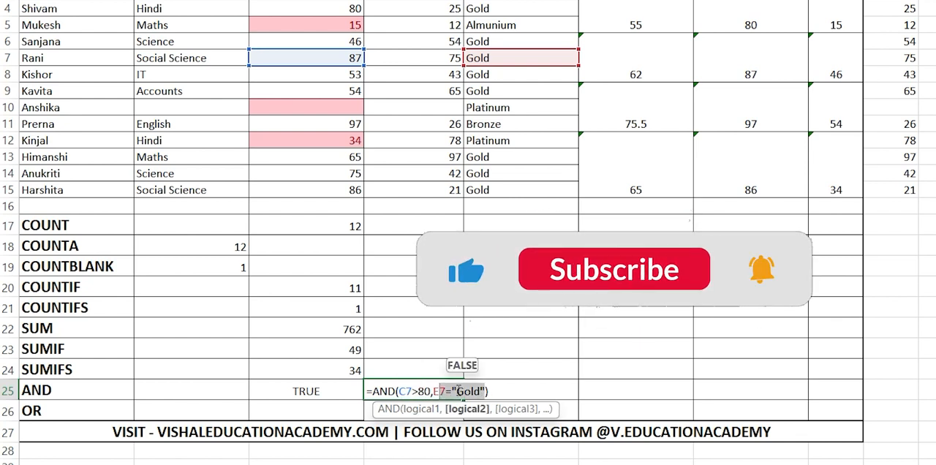
pyautogui.click(501, 388)
pyautogui.press('Return')
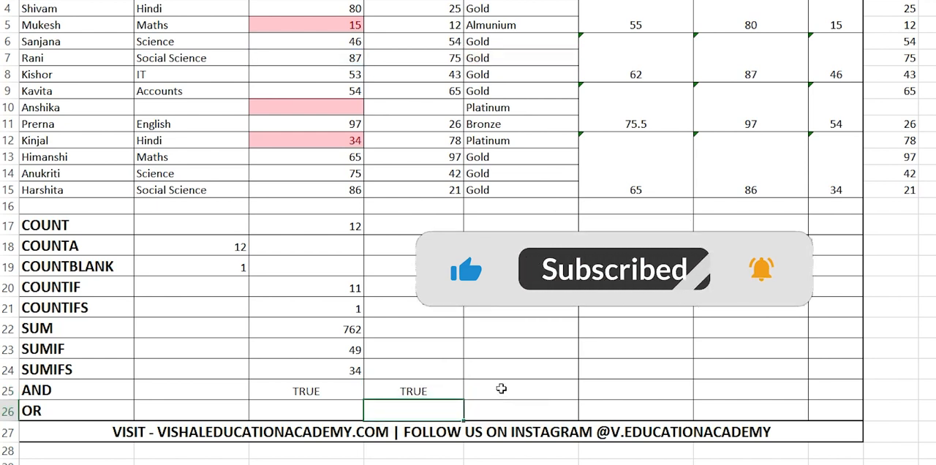
# Step: Change the second condition of the AND formula in D25 to E7="Bronze"
pyautogui.doubleClick(433, 390)
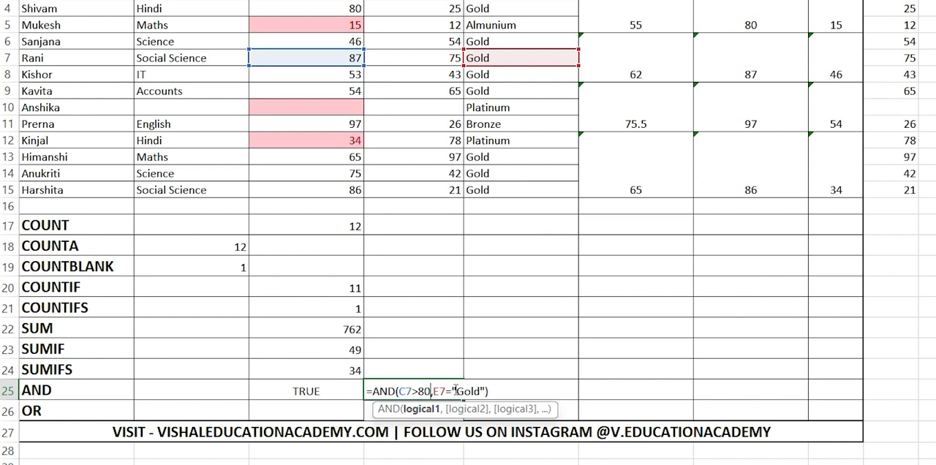
pyautogui.moveTo(460, 392); pyautogui.dragTo(482, 392)
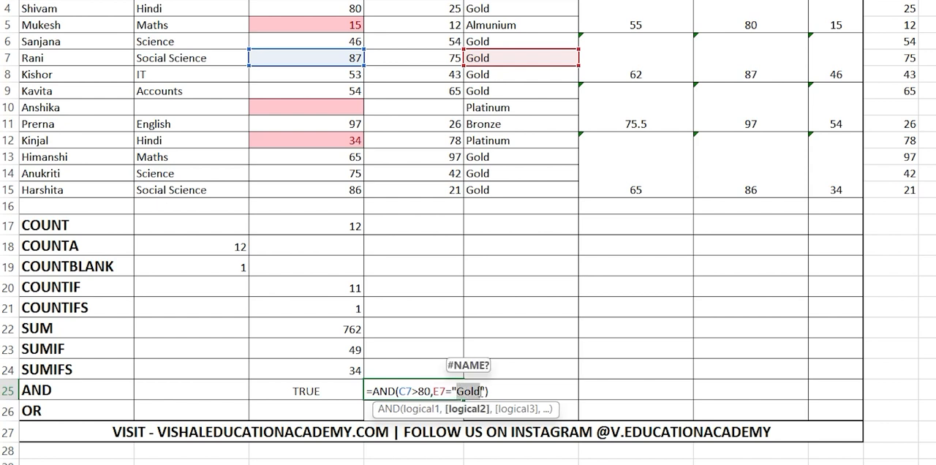
pyautogui.write('Bronz')
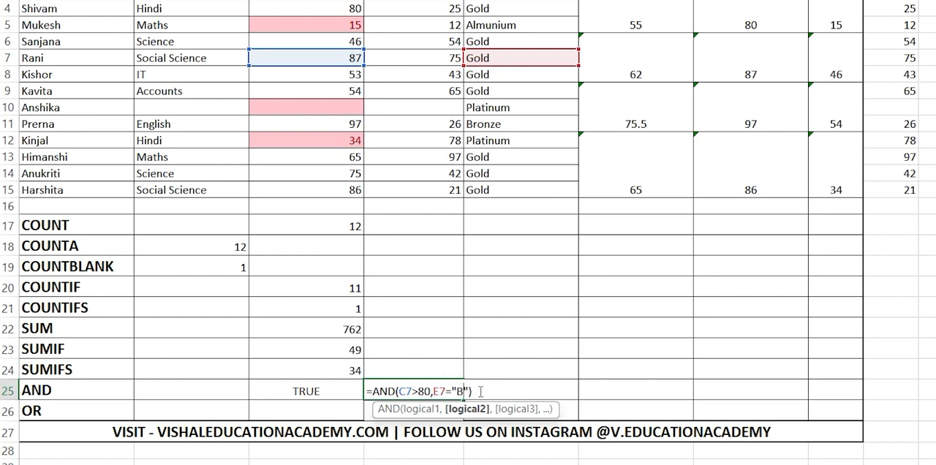
pyautogui.write('e')
pyautogui.press('Right')
pyautogui.press('Right')
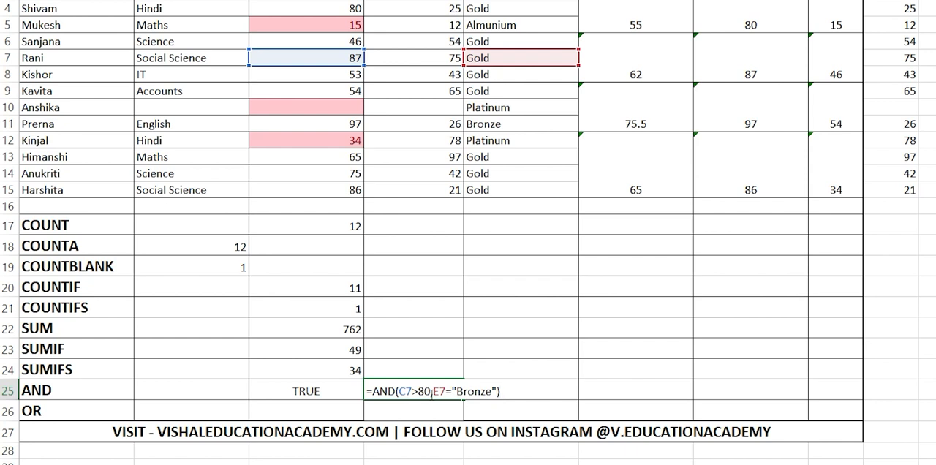
pyautogui.moveTo(433, 395); pyautogui.dragTo(488, 392)
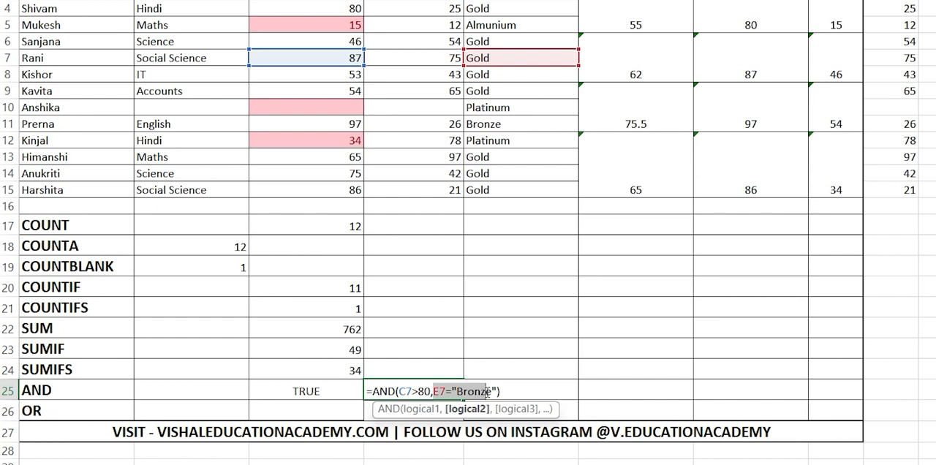
pyautogui.press('Right')
pyautogui.press('Right')
pyautogui.press('Right')
pyautogui.press('Right')
pyautogui.press('Return')
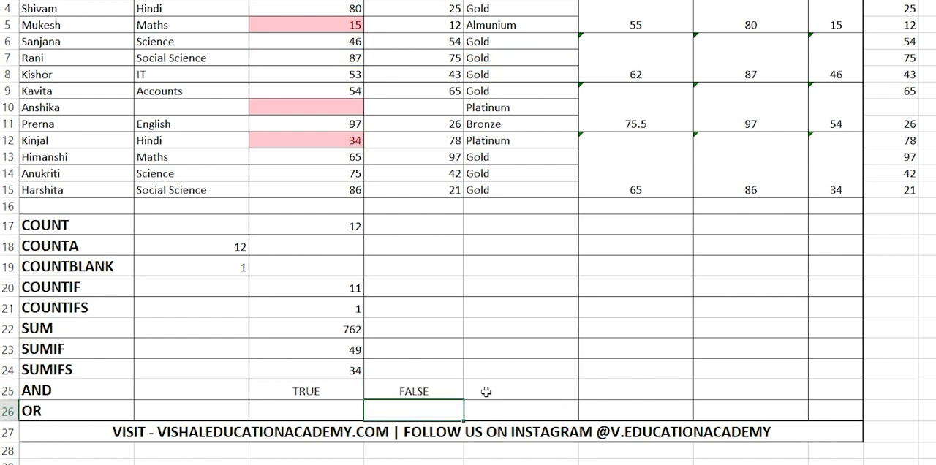
# Step: Review the AND formulas in D25 and C25 without changing them
pyautogui.doubleClick(439, 393)
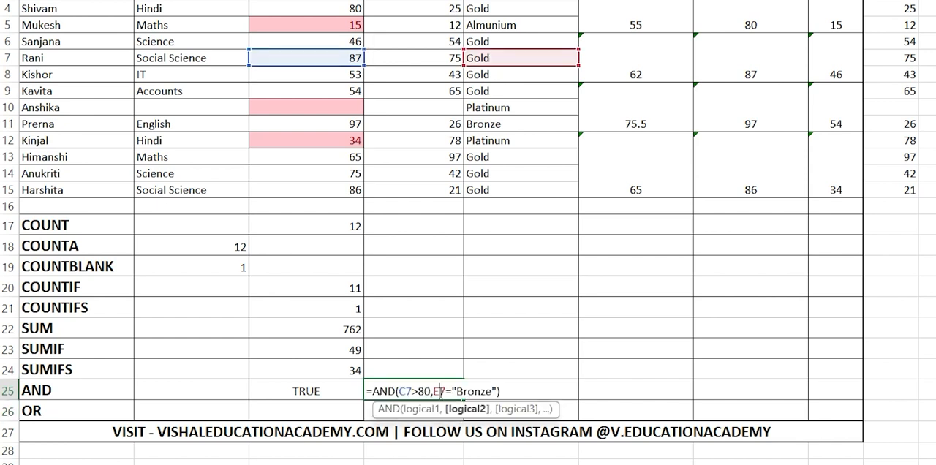
pyautogui.click(320, 389)
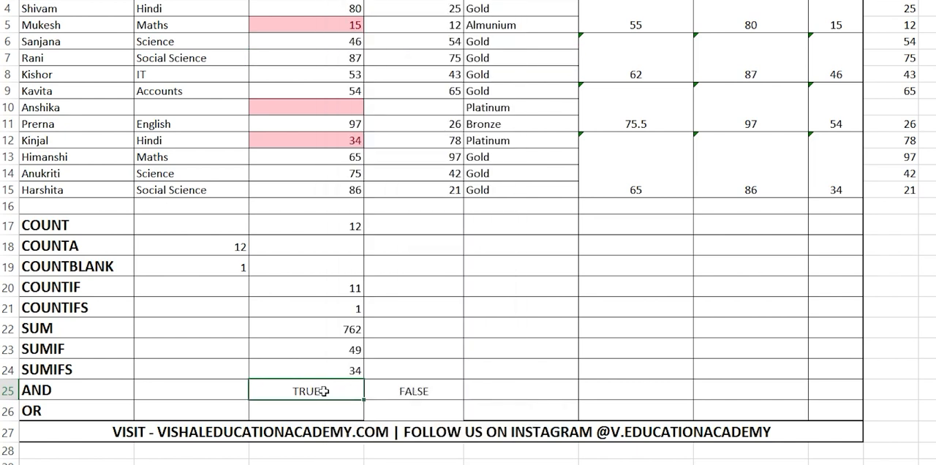
pyautogui.doubleClick(323, 392)
pyautogui.click(473, 346)
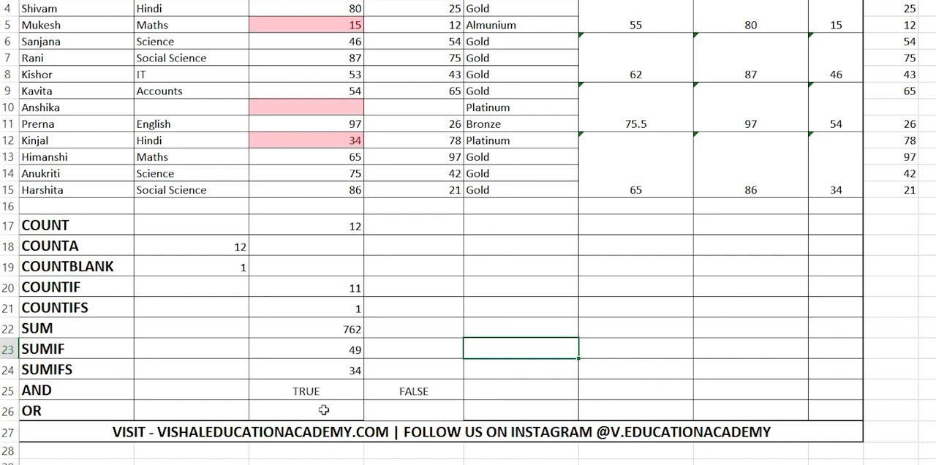
# Step: Copy both conditions from the AND formula in C25 for reuse in the OR row, keeping the original formula intact
pyautogui.click(322, 410)
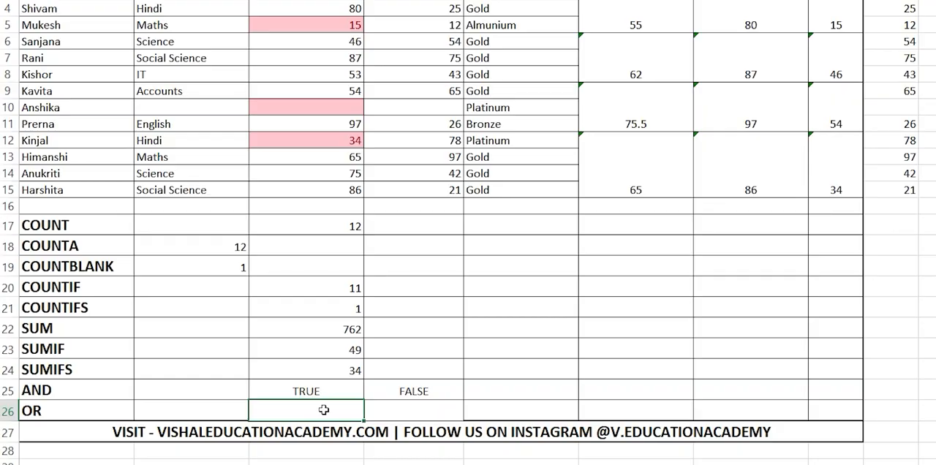
pyautogui.doubleClick(324, 411)
pyautogui.doubleClick(328, 390)
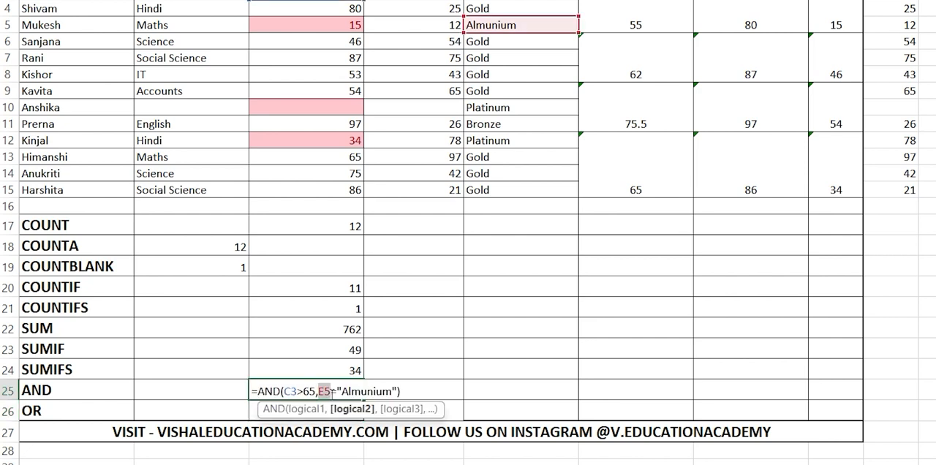
pyautogui.moveTo(396, 391); pyautogui.dragTo(284, 393)
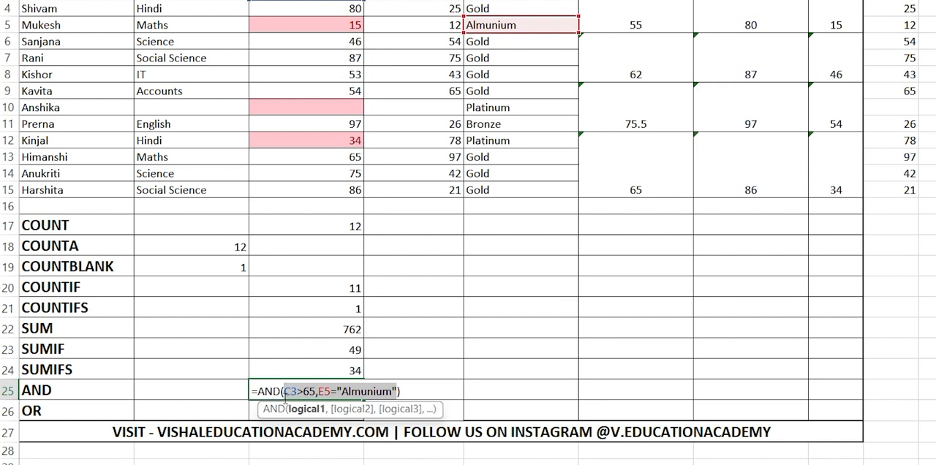
pyautogui.click(234, 407)
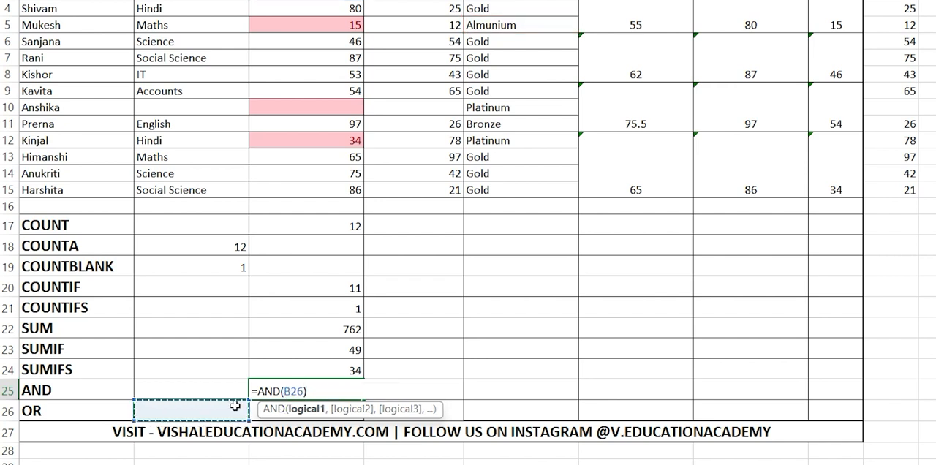
pyautogui.hotkey('ctrl', 'z')
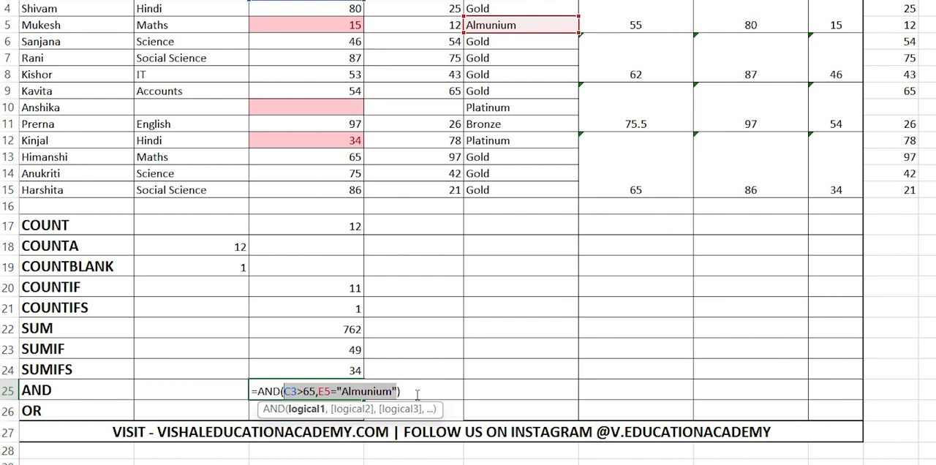
pyautogui.click(419, 396)
pyautogui.press('Return')
# Step: Build an OR formula in C26 from the copied conditions C3>65 and E5="Almunium"
pyautogui.doubleClick(338, 410)
pyautogui.write('=or')
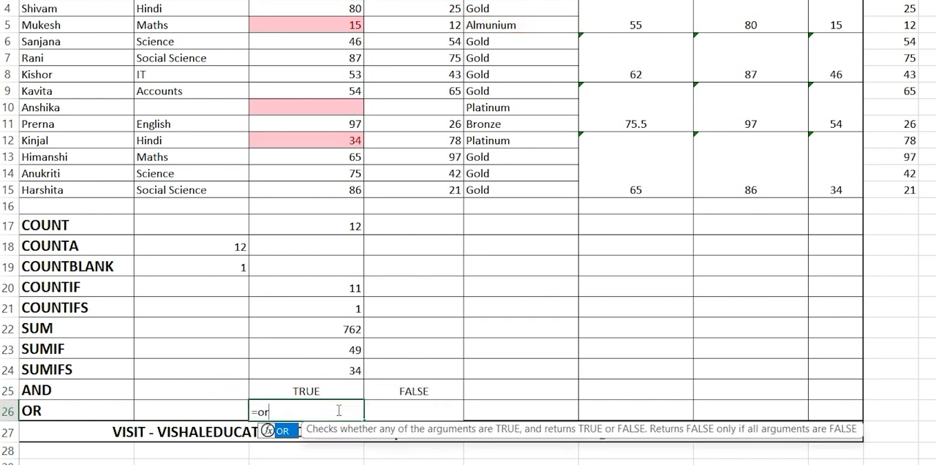
pyautogui.press('Tab')
pyautogui.hotkey('ctrl', 'v')
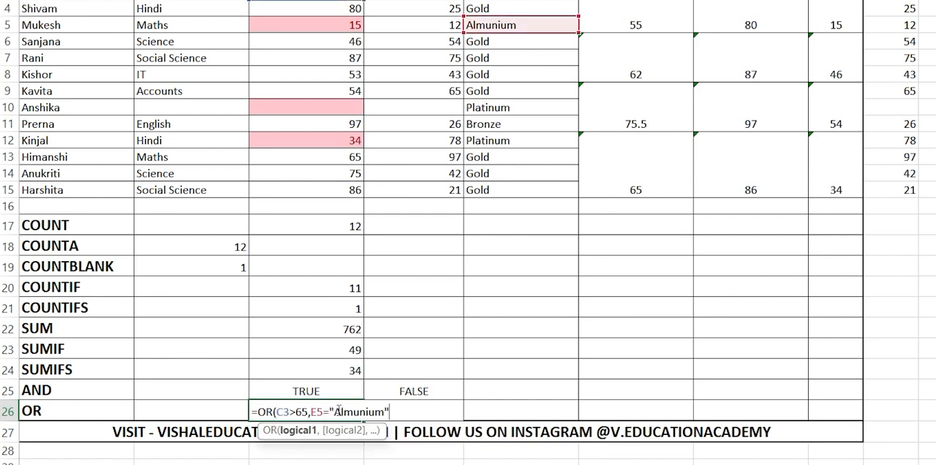
pyautogui.write(')')
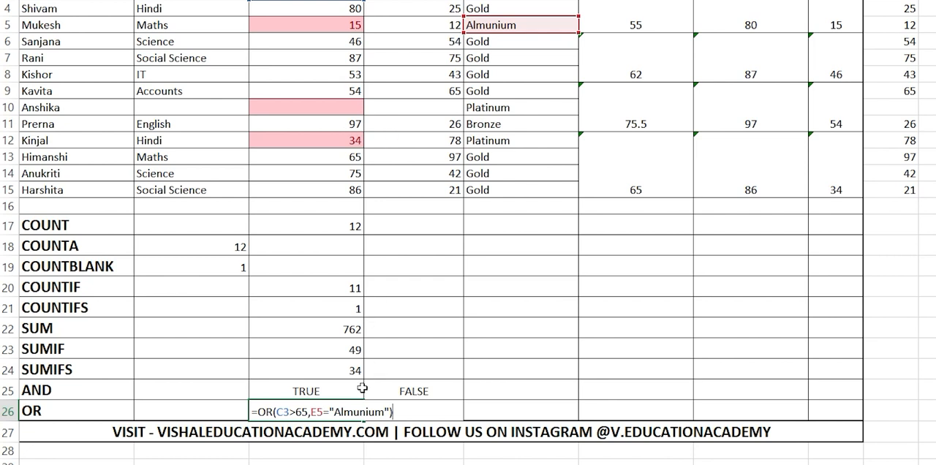
# Step: Change the text compared with E5 in C26's OR formula to "Gold" and enter the formula
pyautogui.moveTo(335, 413); pyautogui.dragTo(385, 414)
pyautogui.write('Gold')
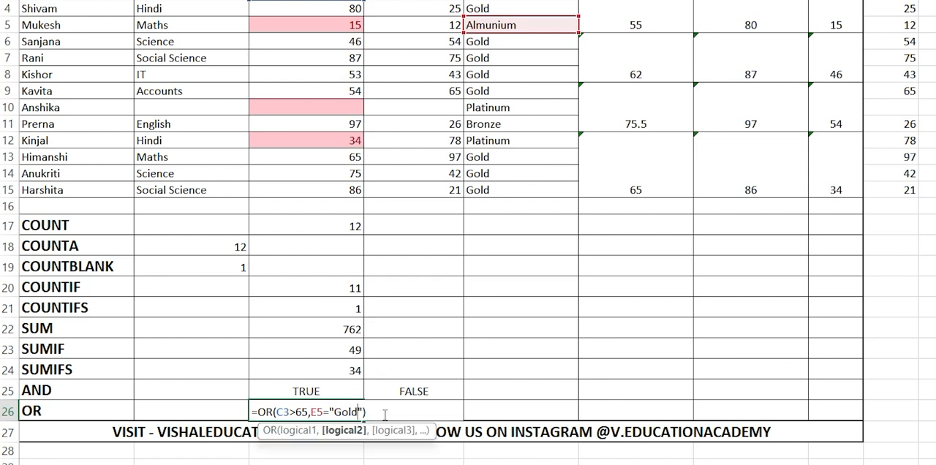
pyautogui.press('Right')
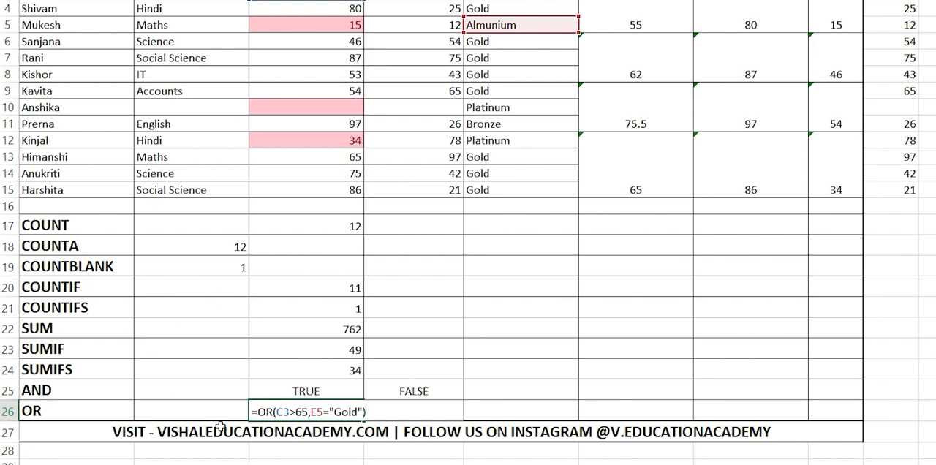
pyautogui.moveTo(307, 412); pyautogui.dragTo(275, 411)
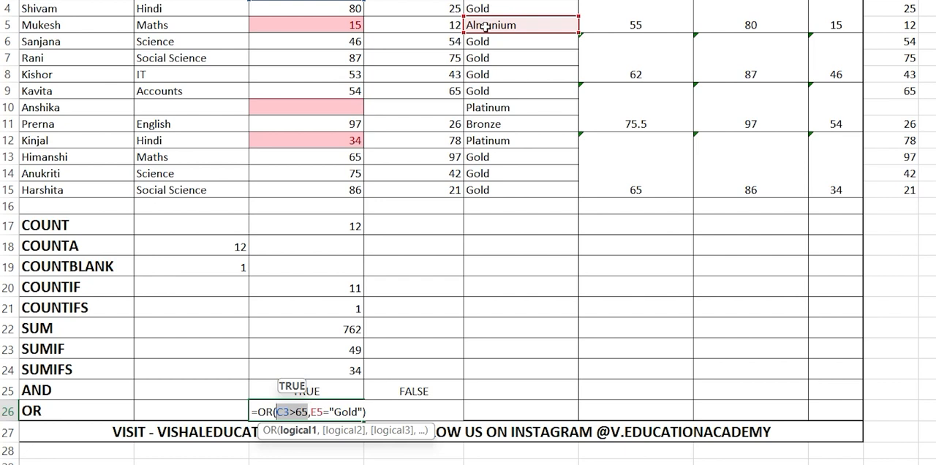
pyautogui.click(401, 414)
pyautogui.press('Return')
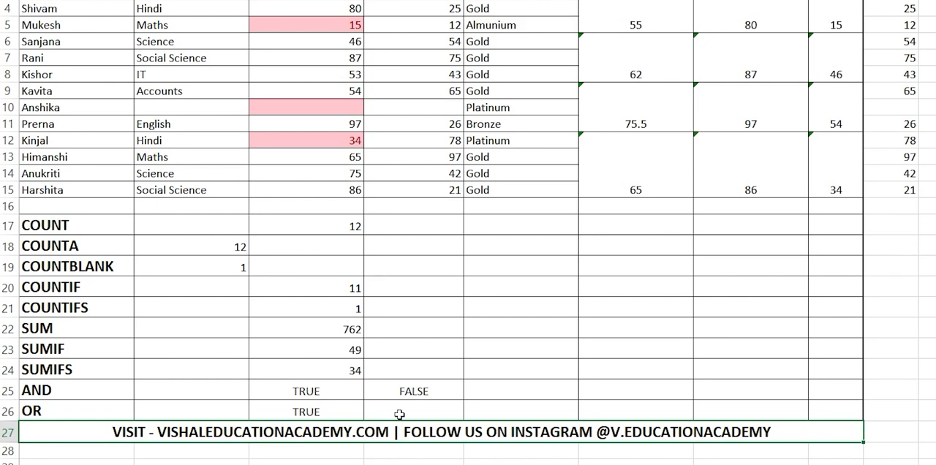
# Step: Change the first condition of the OR formula in C26 to C3>70
pyautogui.click(322, 412)
pyautogui.doubleClick(323, 412)
pyautogui.moveTo(309, 412); pyautogui.dragTo(276, 412)
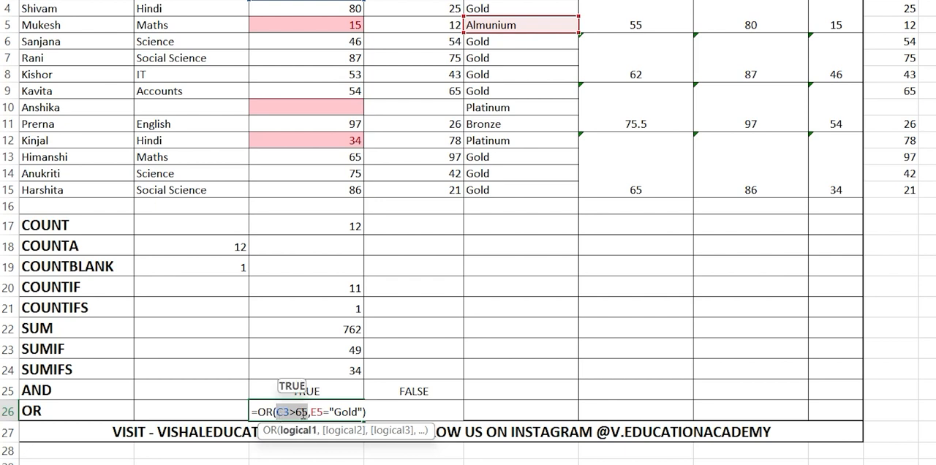
pyautogui.click(309, 413)
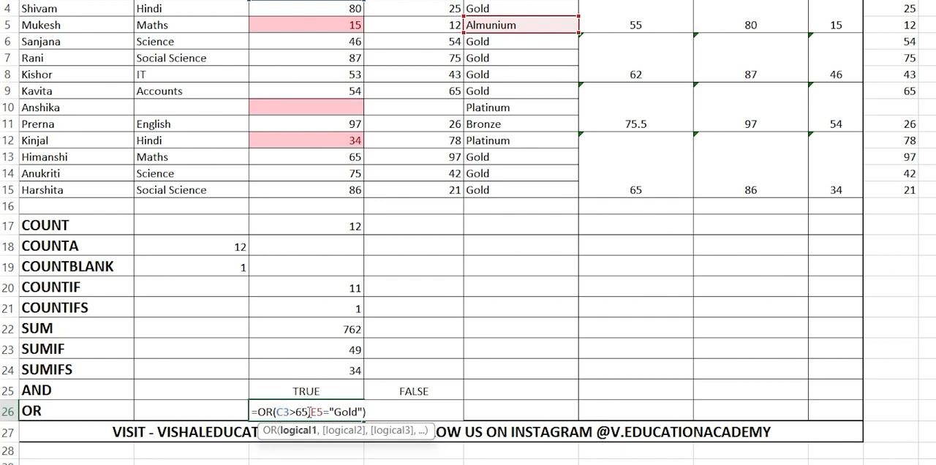
pyautogui.press('BackSpace')
pyautogui.press('BackSpace')
pyautogui.write('70')
pyautogui.click(364, 411)
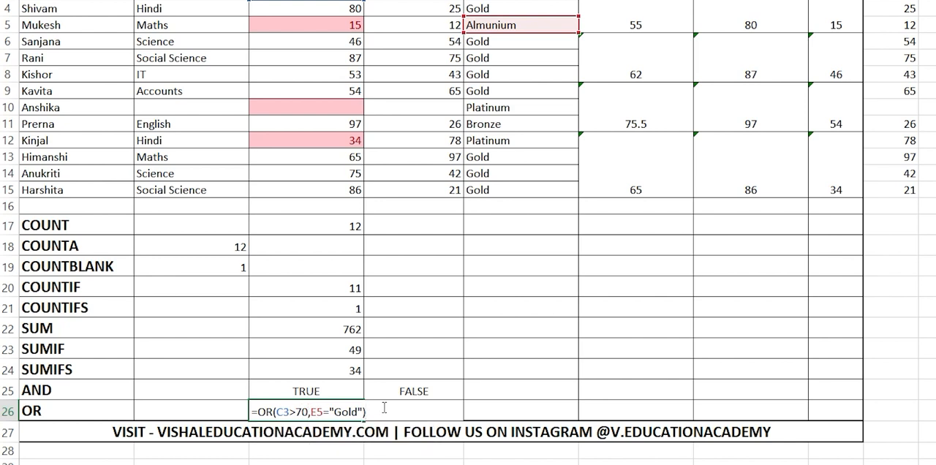
pyautogui.press('Return')
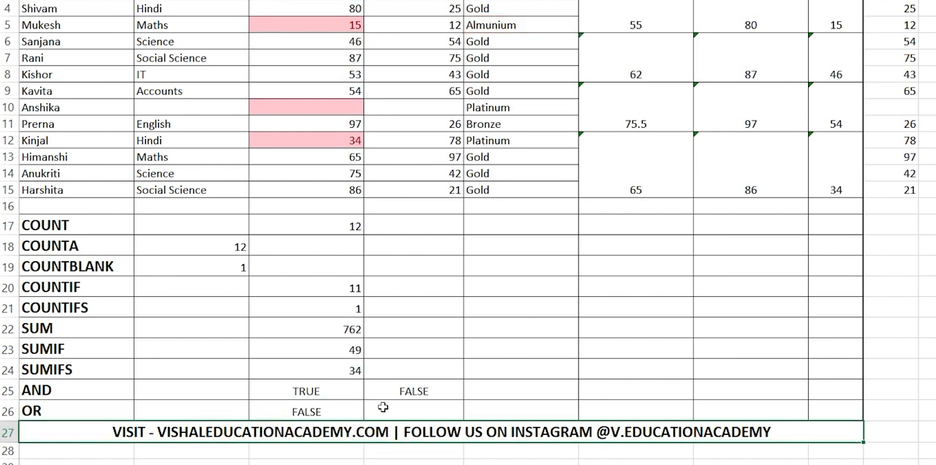
# Step: Examine the two conditions of the OR formula in C26 without editing them
pyautogui.doubleClick(344, 413)
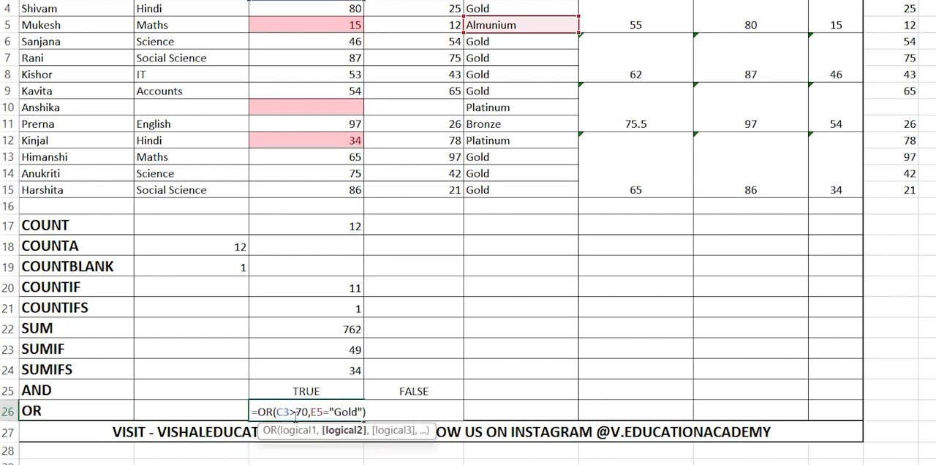
pyautogui.click(307, 414)
pyautogui.click(391, 411)
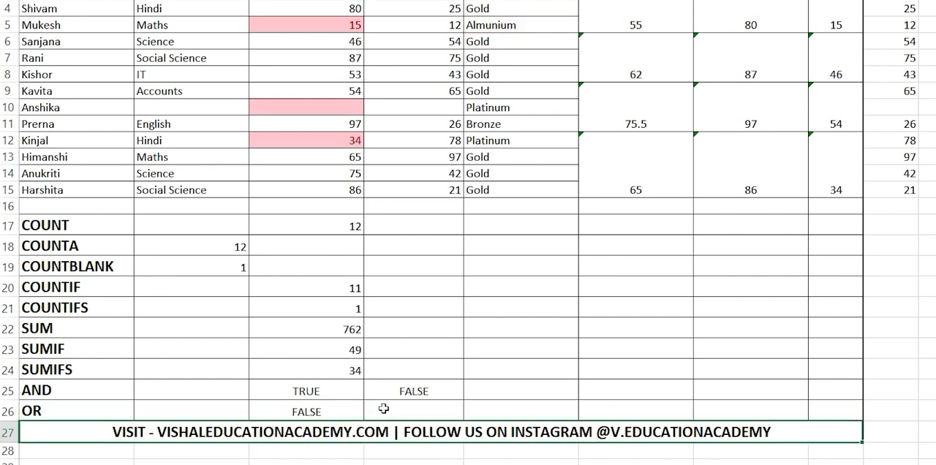
# Step: Enter an OR formula in D26 that tests whether C15>80 or E15="Gold"
pyautogui.doubleClick(393, 410)
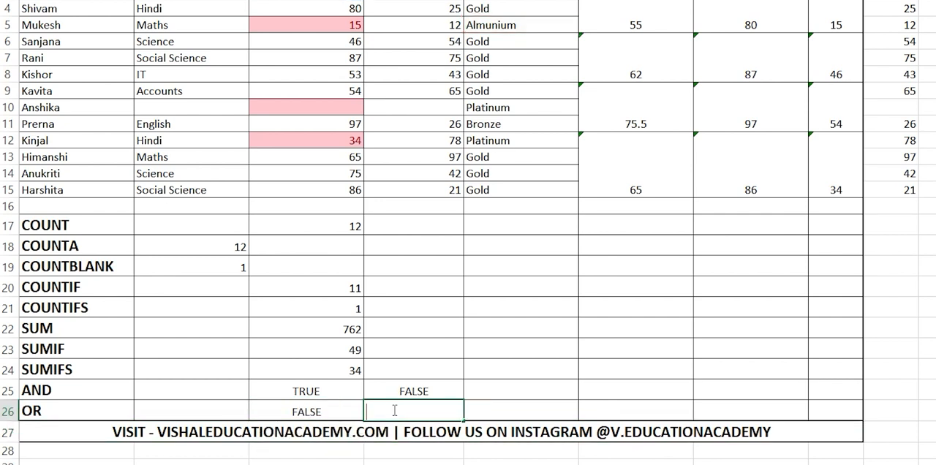
pyautogui.write('=OR(')
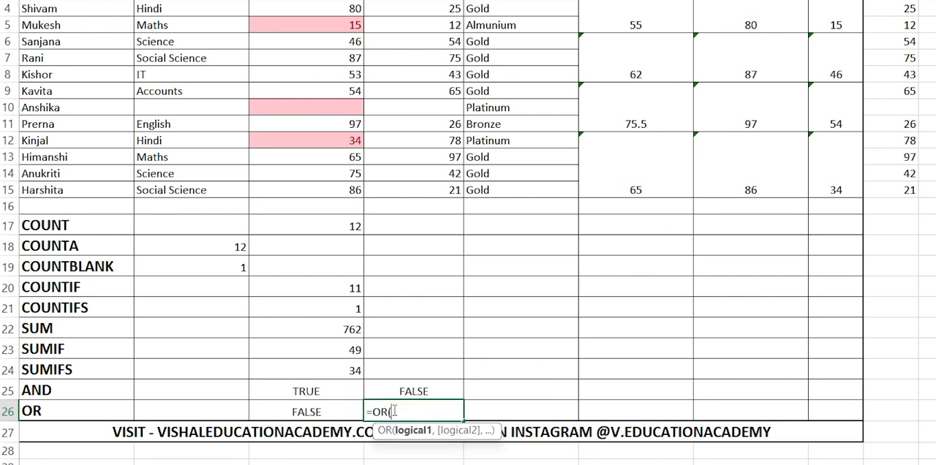
pyautogui.click(341, 192)
pyautogui.write('>80')
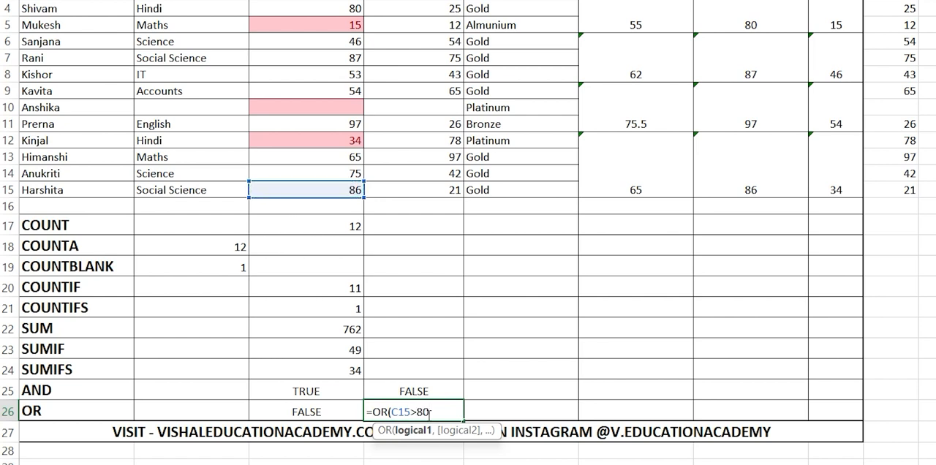
pyautogui.write(',')
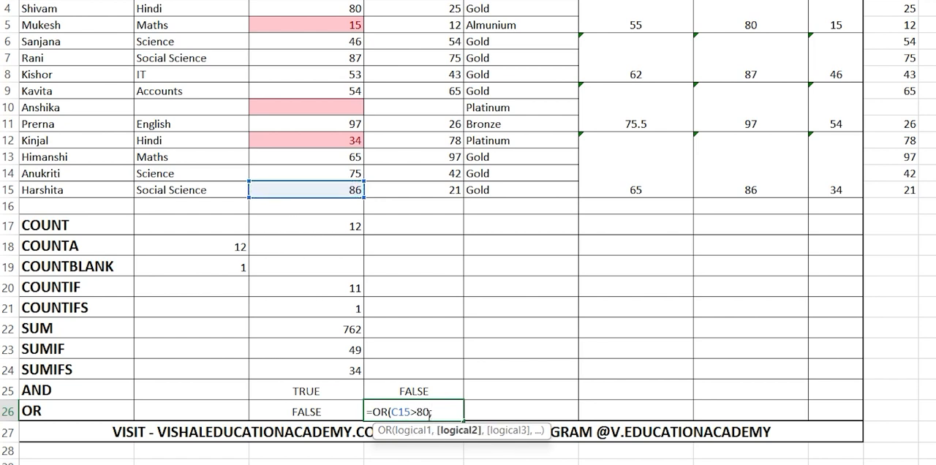
pyautogui.click(487, 189)
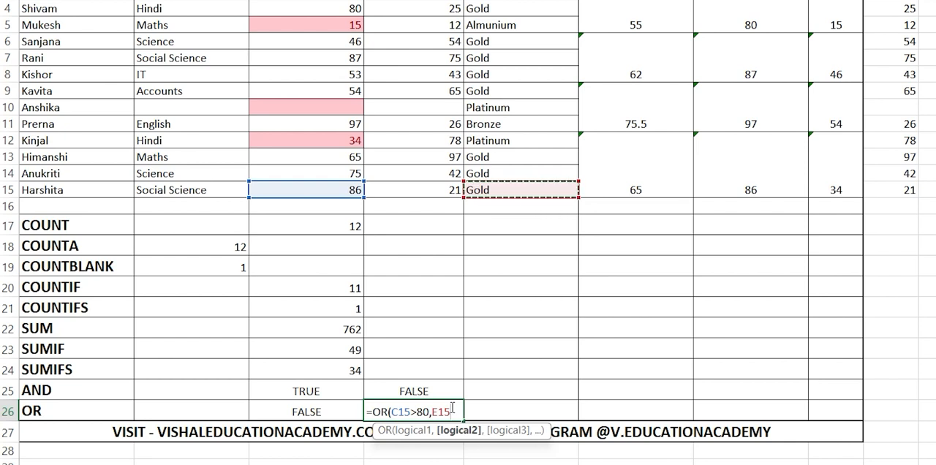
pyautogui.write('="Gold')
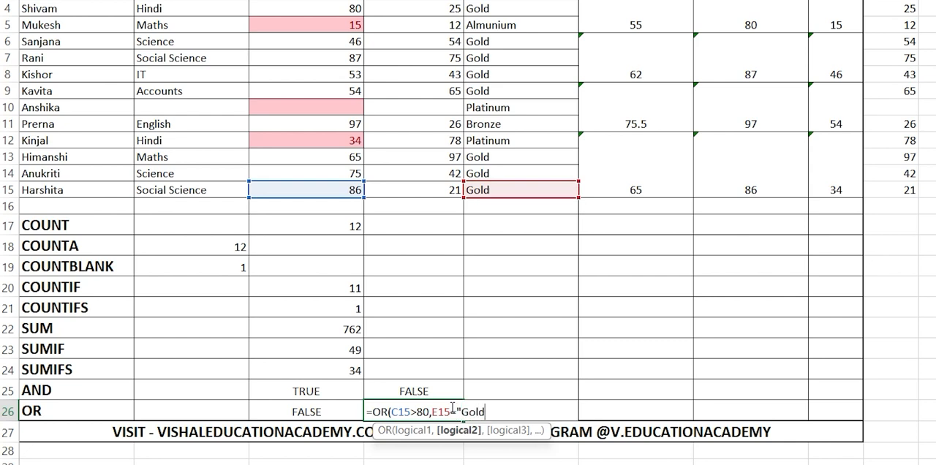
pyautogui.write('")')
pyautogui.press('Return')
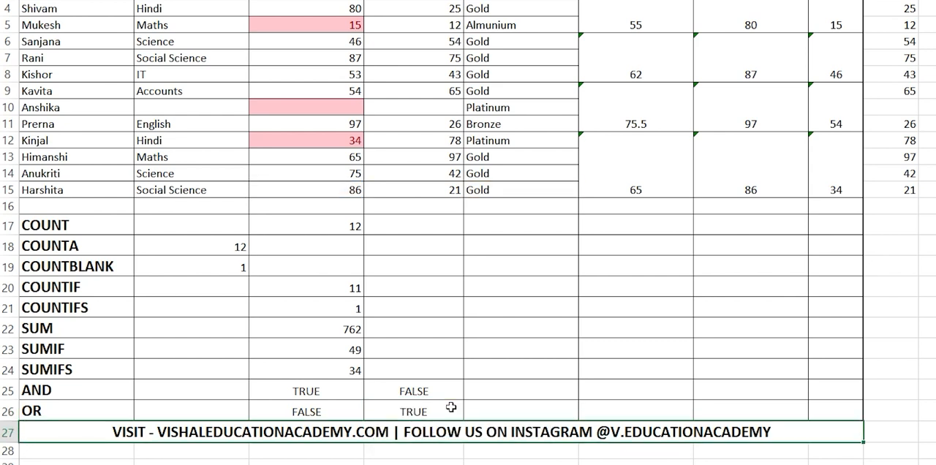
# Step: Reopen the OR formula in D26 to examine its mark and medal conditions, and close it without editing
pyautogui.doubleClick(451, 407)
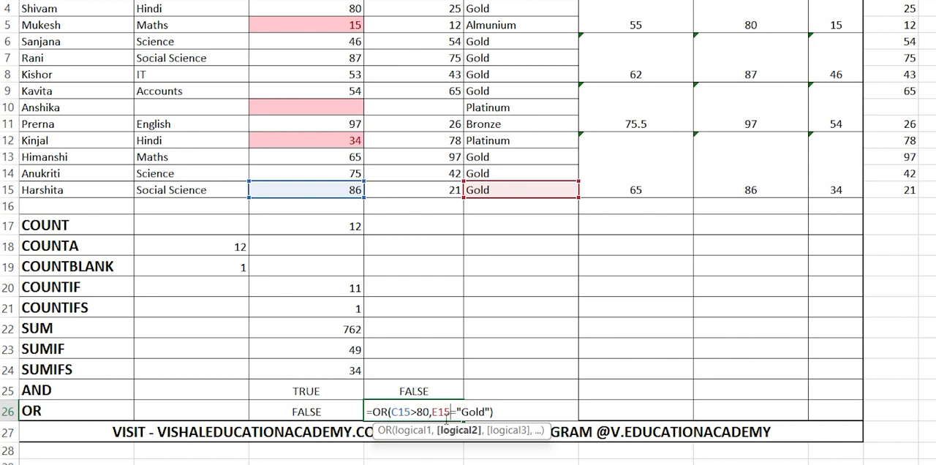
pyautogui.moveTo(431, 415); pyautogui.dragTo(391, 425)
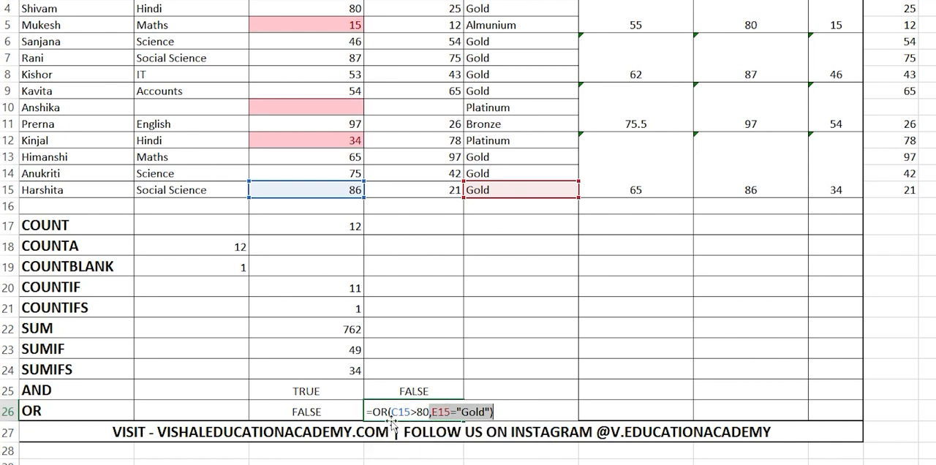
pyautogui.click(443, 410)
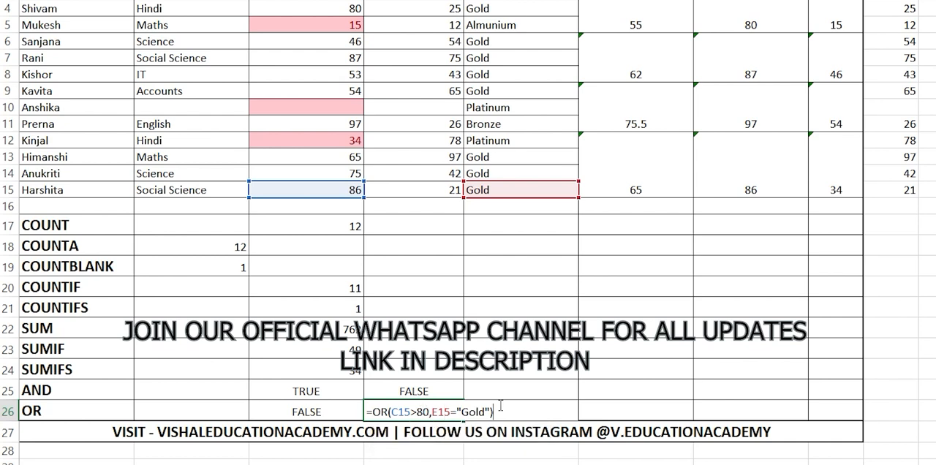
pyautogui.press('Return')
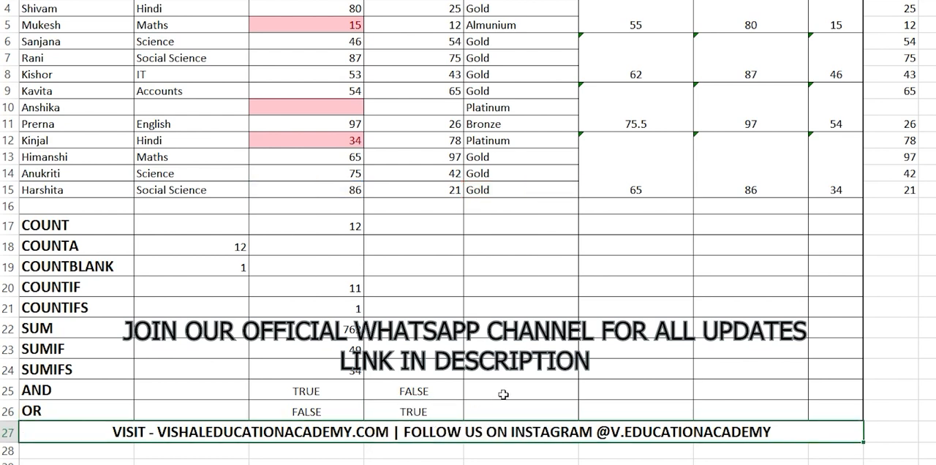
pyautogui.click(503, 395)
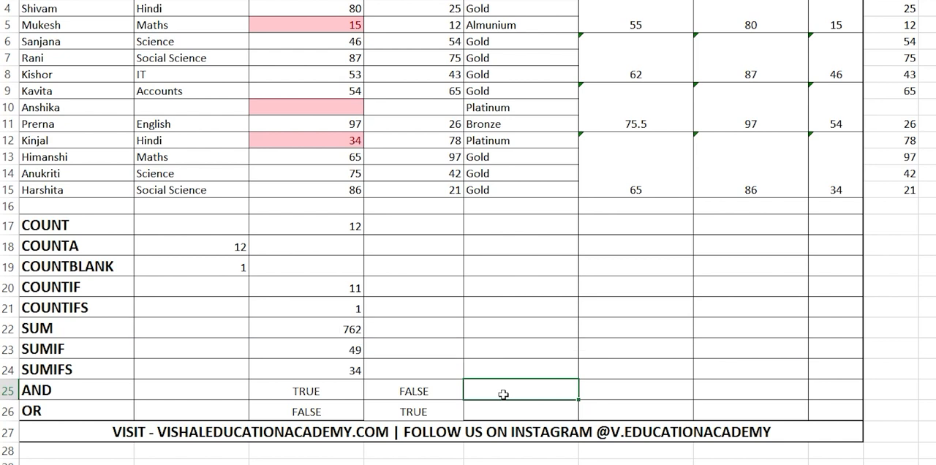